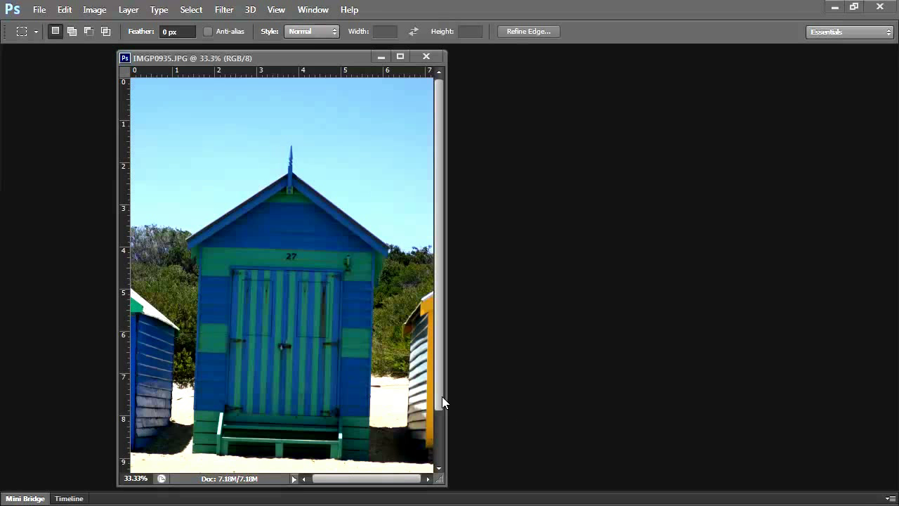
Step: Level the tilted photo by measuring along the hut's base with the Ruler Tool and straightening the layer
drag(7, 449, 615, 134)
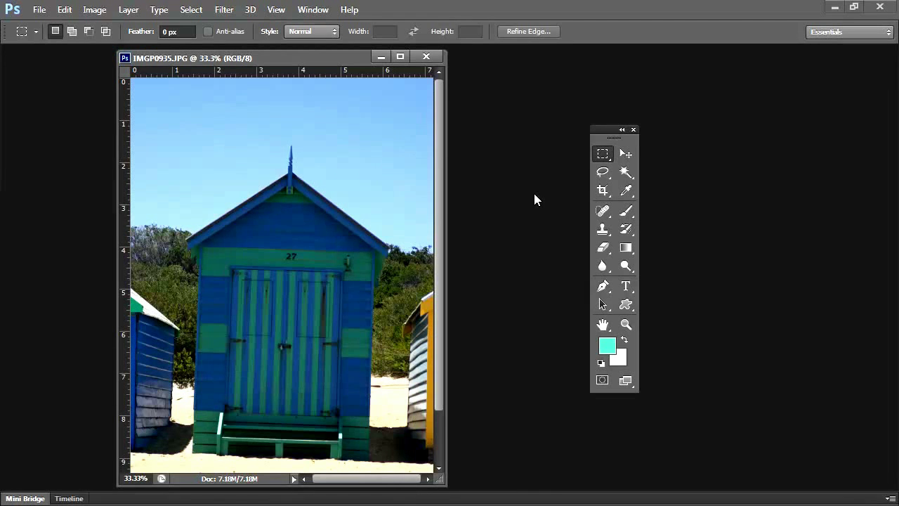
click(634, 199)
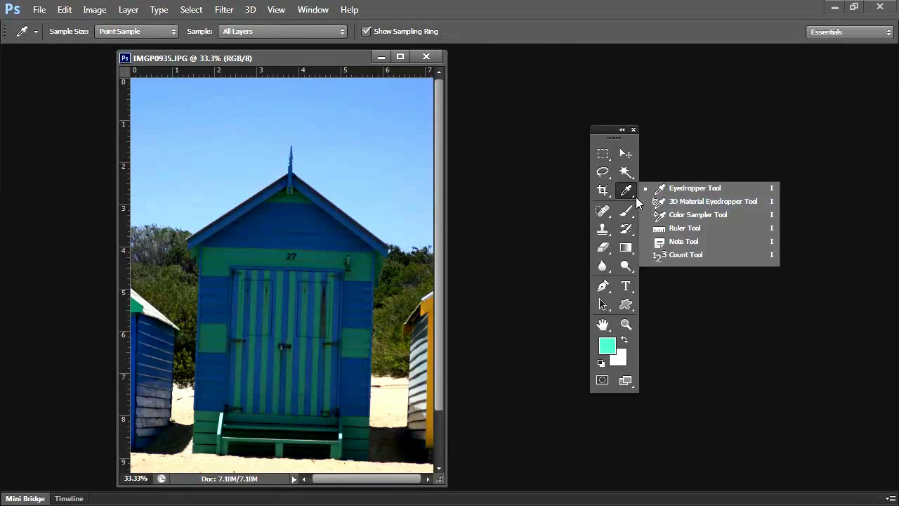
click(688, 228)
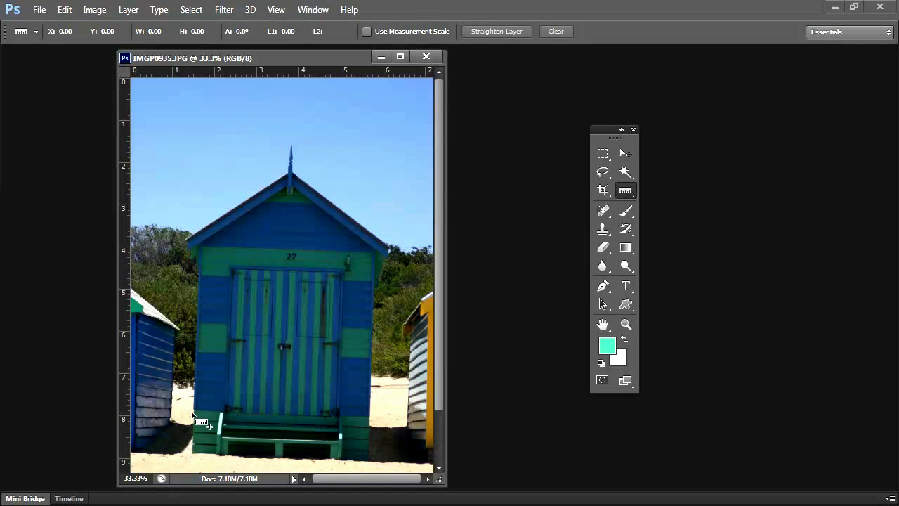
drag(195, 410, 388, 422)
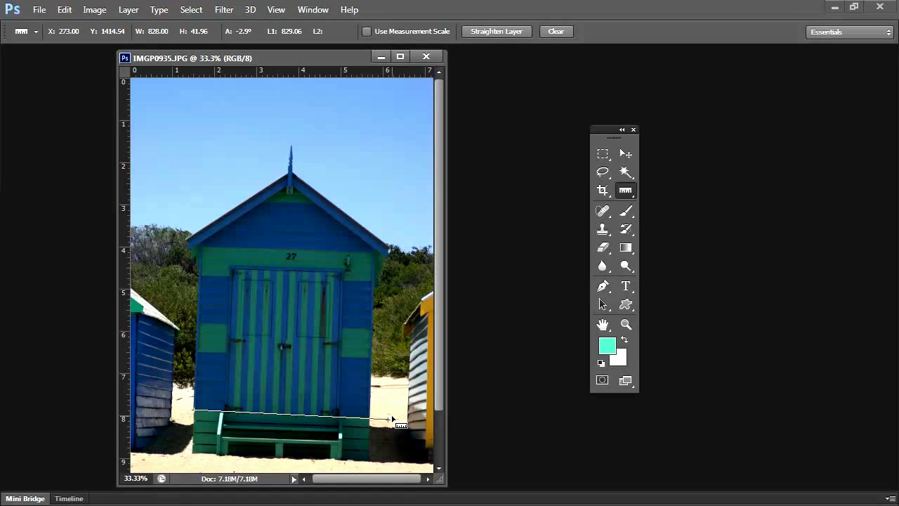
click(497, 31)
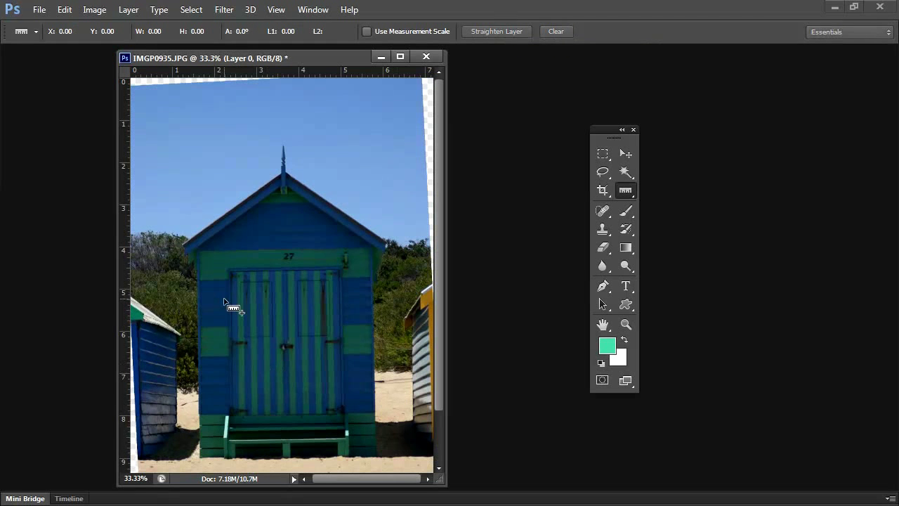
Step: Crop away the transparent corners left by the rotation
click(602, 190)
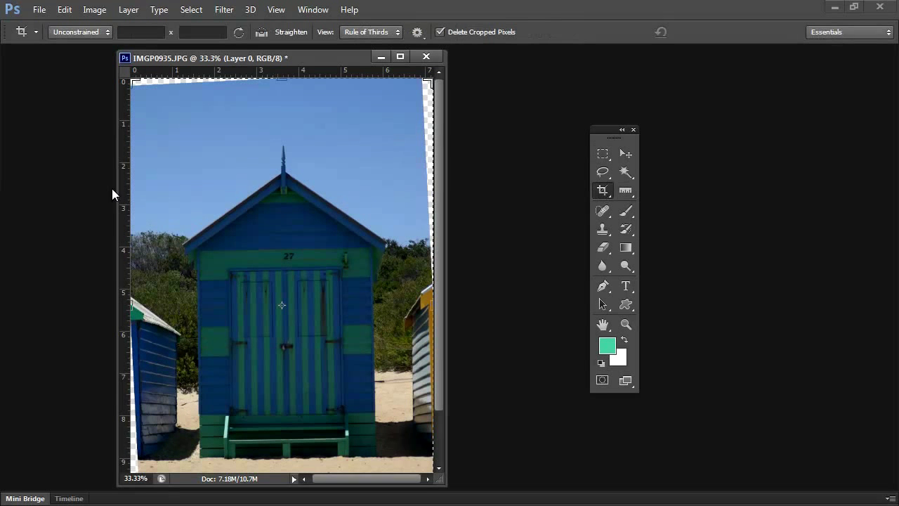
drag(142, 112, 430, 436)
key(Return)
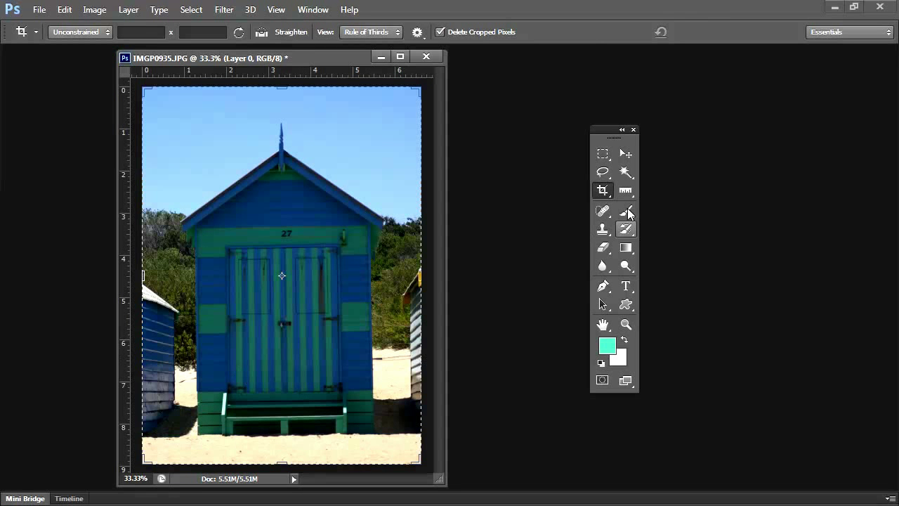
Step: Quick-select the hut from spire to door plus the green step and bench, subtracting the trees at right
click(625, 173)
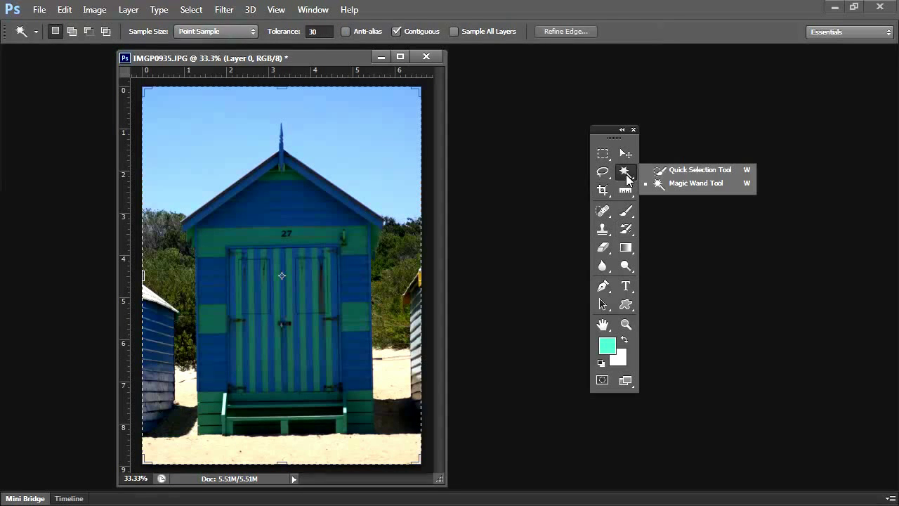
click(673, 172)
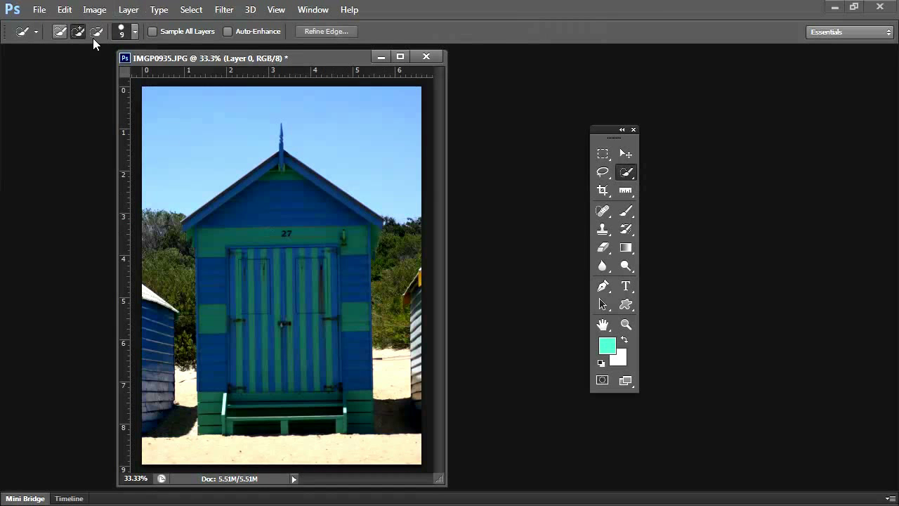
mouse_move(279, 182)
mouse_down()
mouse_move(254, 240)
mouse_move(275, 329)
mouse_move(264, 378)
mouse_move(264, 340)
mouse_up()
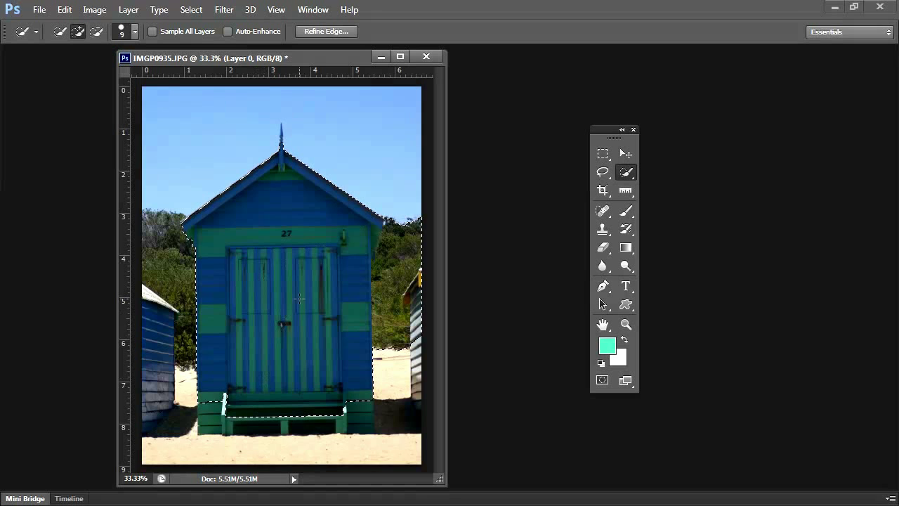
click(211, 422)
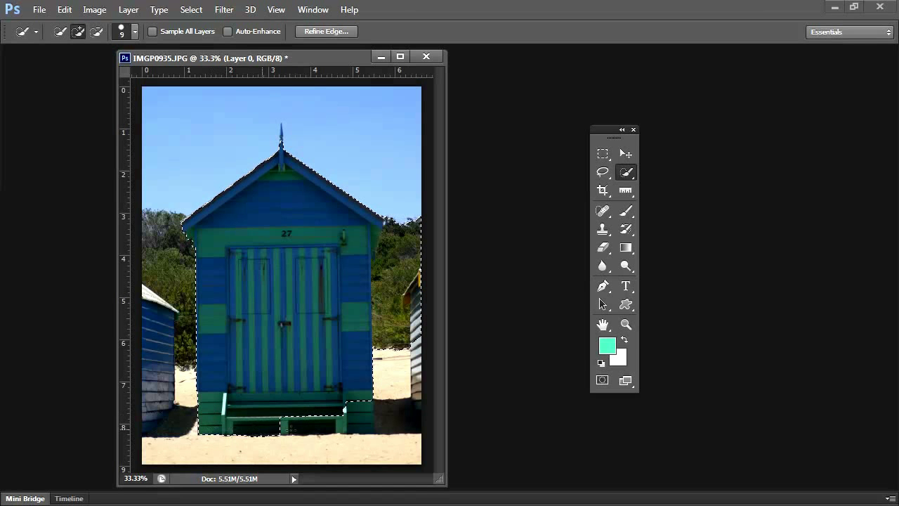
drag(344, 409, 365, 409)
click(423, 262)
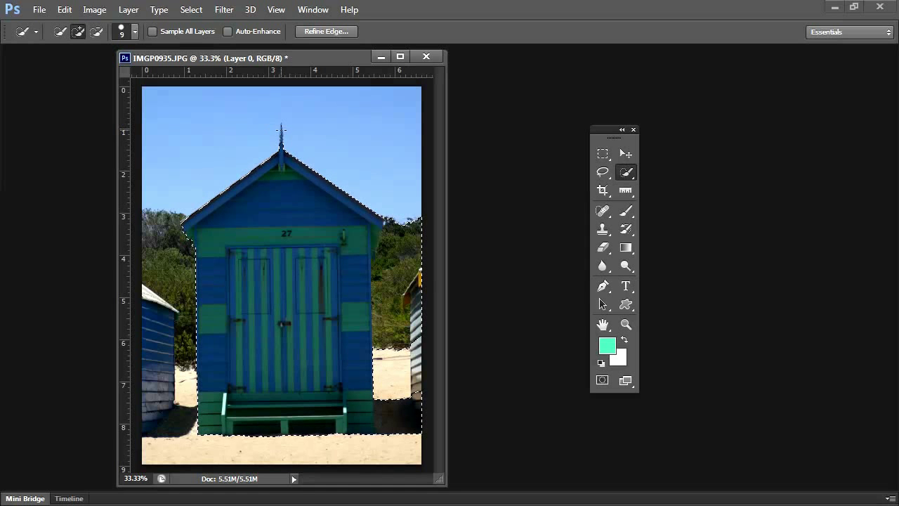
click(281, 130)
key(alt)
mouse_move(407, 228)
mouse_down()
mouse_move(411, 401)
mouse_move(375, 295)
mouse_move(385, 217)
mouse_move(389, 250)
mouse_move(385, 226)
mouse_up()
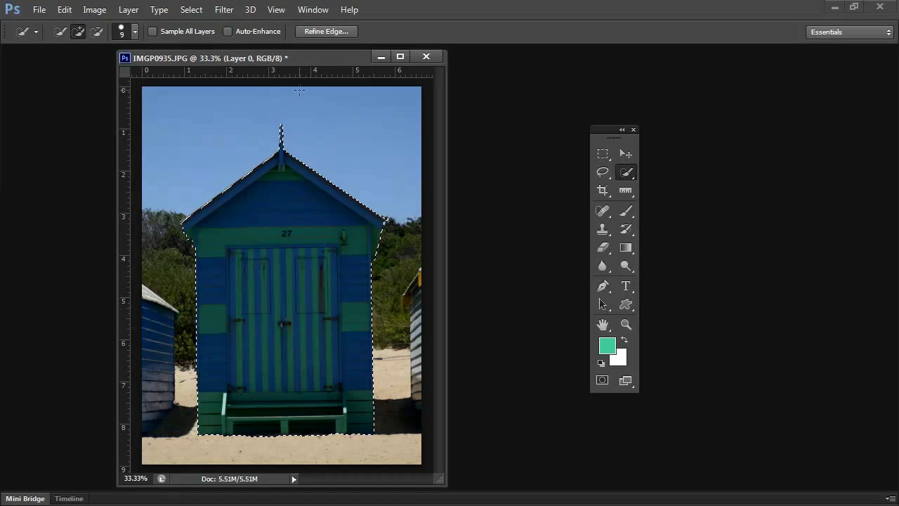
Step: Open Refine Edge for the hut selection and place its dialog beside the photo
click(187, 9)
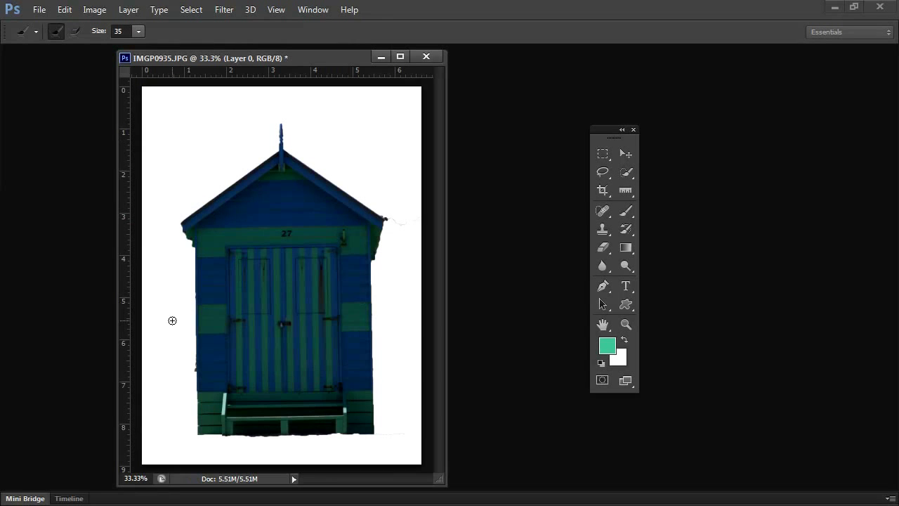
key(alt+ctrl+r)
drag(302, 316, 521, 103)
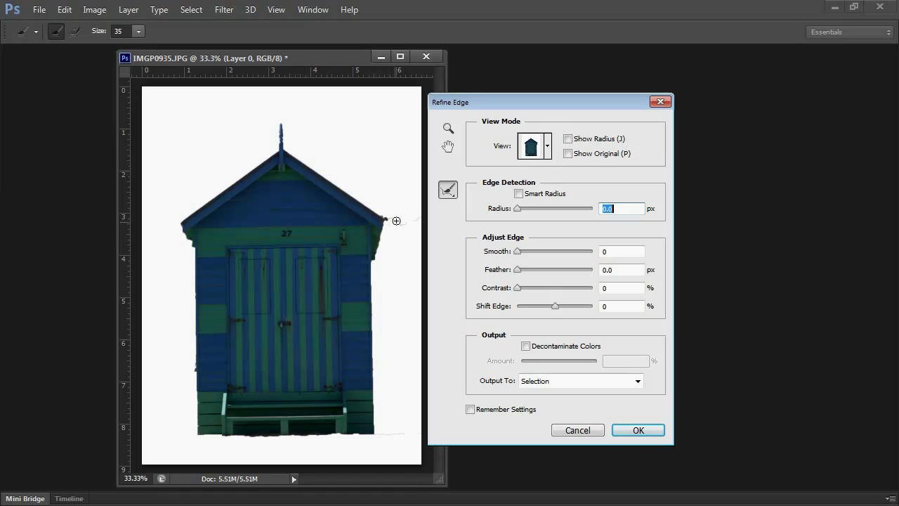
Step: With the Refine Radius Tool, preview On Black then On White, and brush down the spire
click(449, 192)
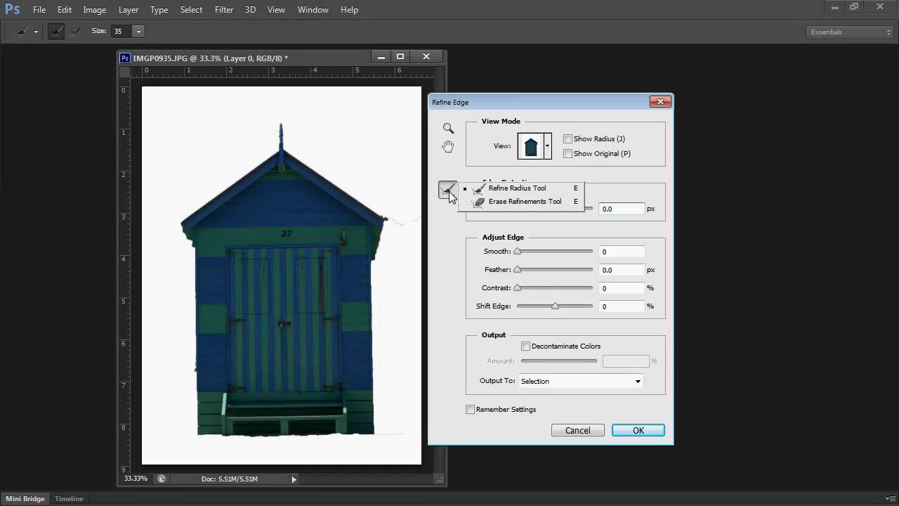
click(504, 191)
click(548, 147)
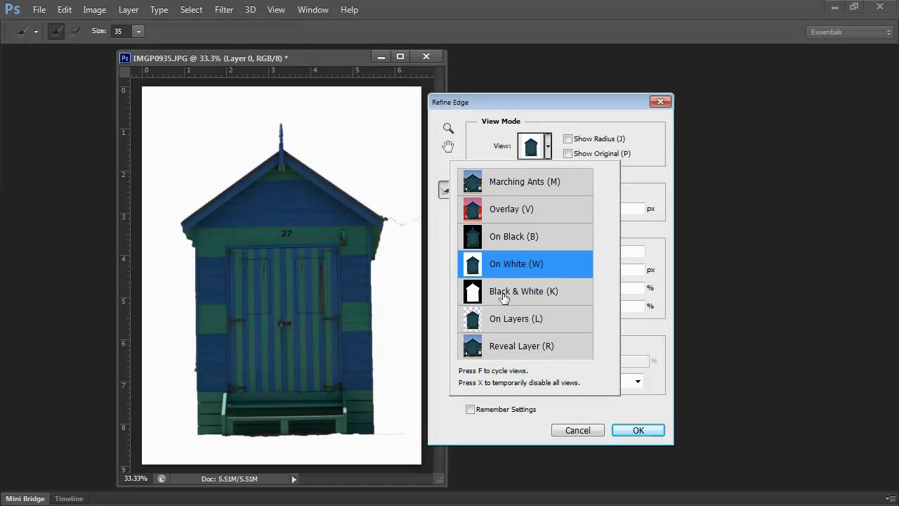
click(503, 239)
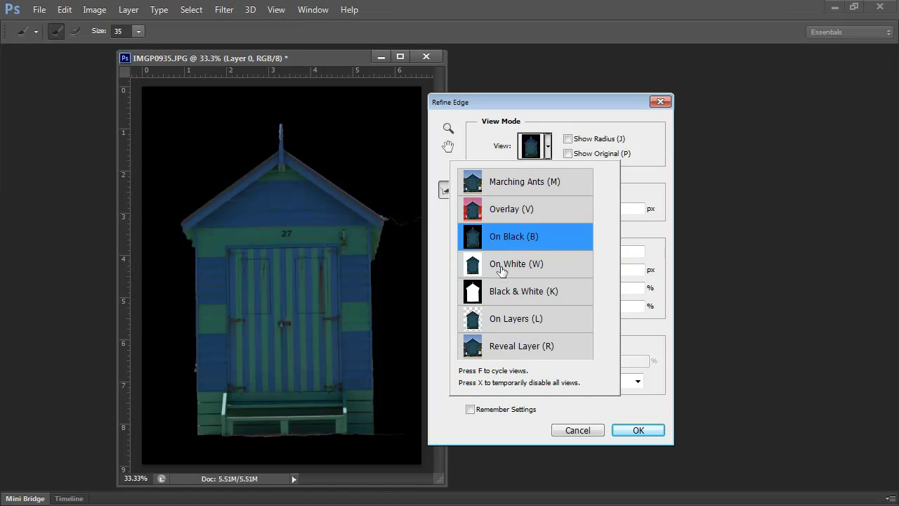
click(502, 267)
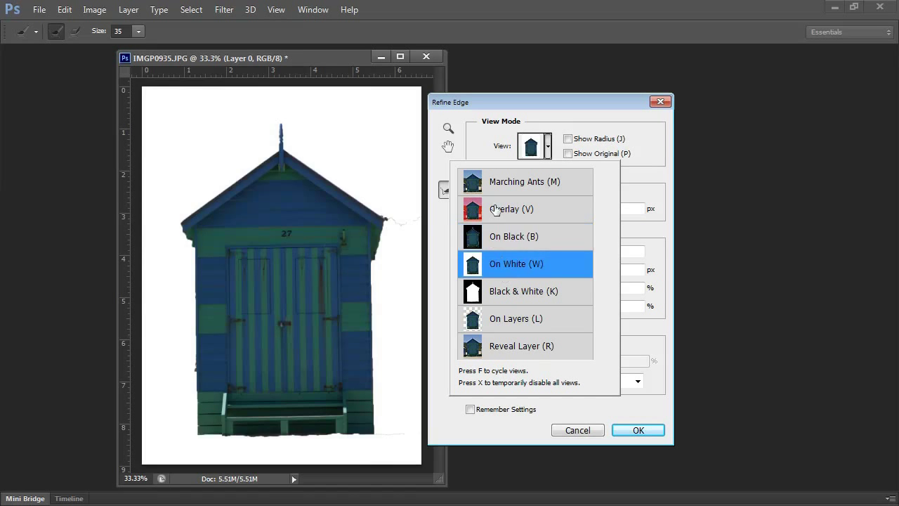
click(281, 123)
drag(281, 123, 281, 159)
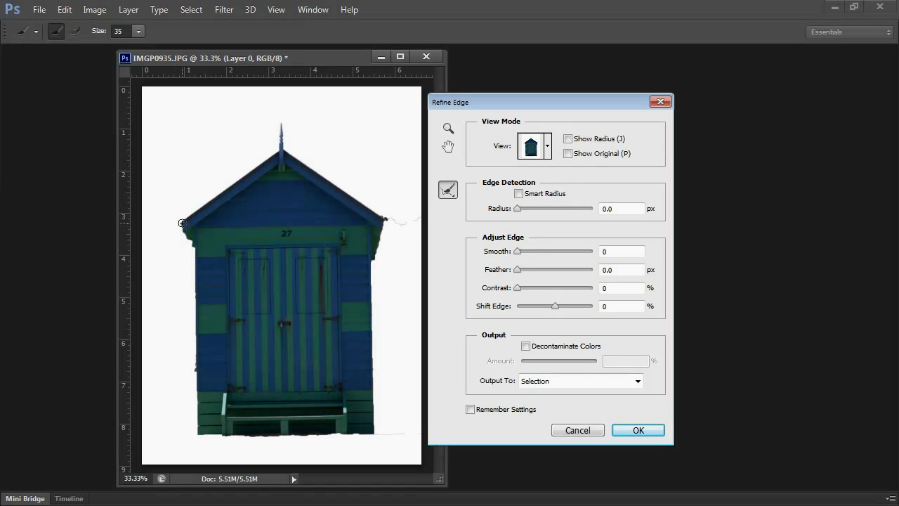
Step: Brush the refine radius over the hut's left and right eaves, walls and bottom-left edge
mouse_move(182, 226)
mouse_down()
mouse_move(191, 248)
mouse_move(213, 251)
mouse_up()
drag(387, 206, 373, 260)
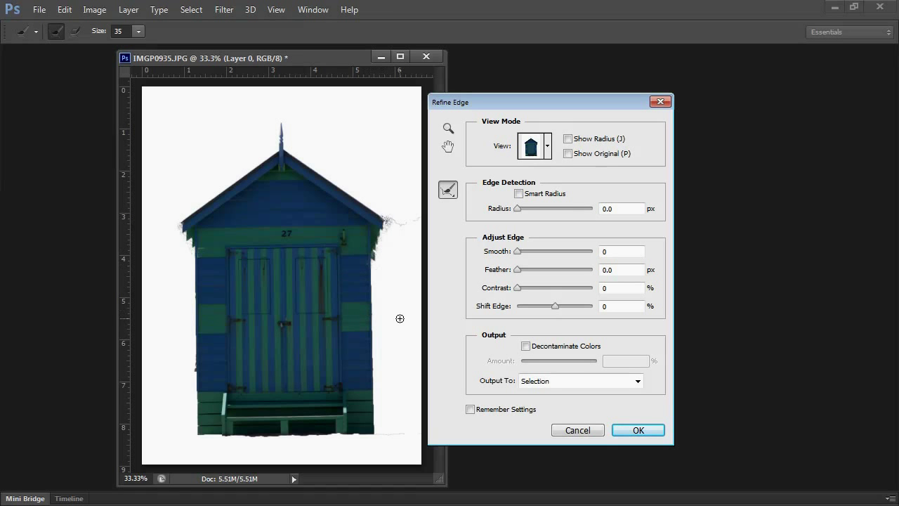
mouse_move(383, 218)
mouse_down()
mouse_move(383, 248)
mouse_move(385, 228)
mouse_move(367, 261)
mouse_up()
drag(386, 224, 374, 261)
drag(189, 363, 194, 381)
drag(368, 270, 365, 292)
mouse_move(368, 328)
mouse_down()
mouse_move(375, 440)
mouse_move(391, 447)
mouse_move(371, 316)
mouse_up()
drag(371, 258, 376, 436)
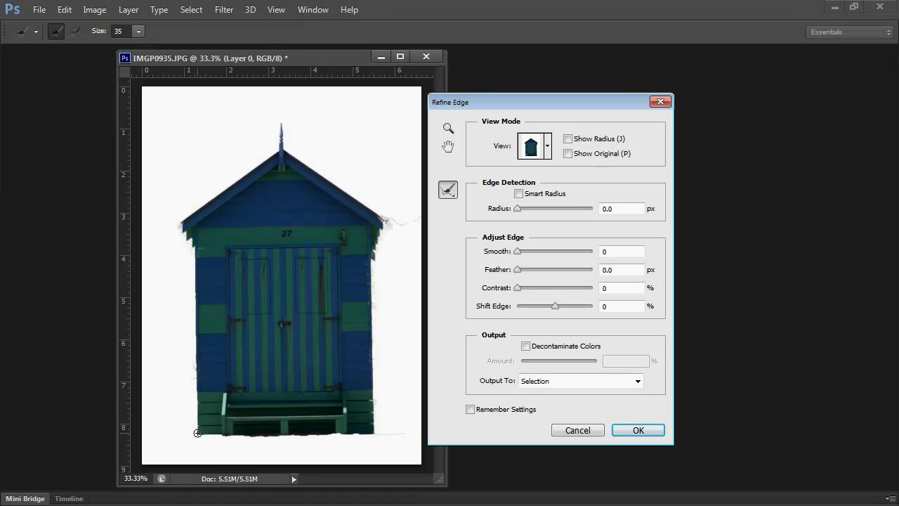
drag(201, 428, 201, 393)
drag(197, 249, 199, 437)
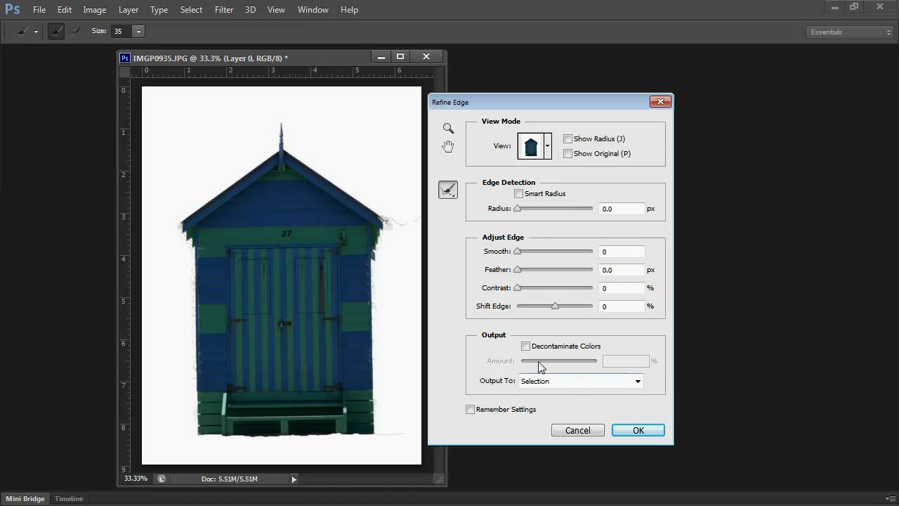
Step: Set edge contrast to 61% and output the refined hut to a new layer with layer mask
drag(518, 287, 561, 287)
drag(569, 292, 558, 293)
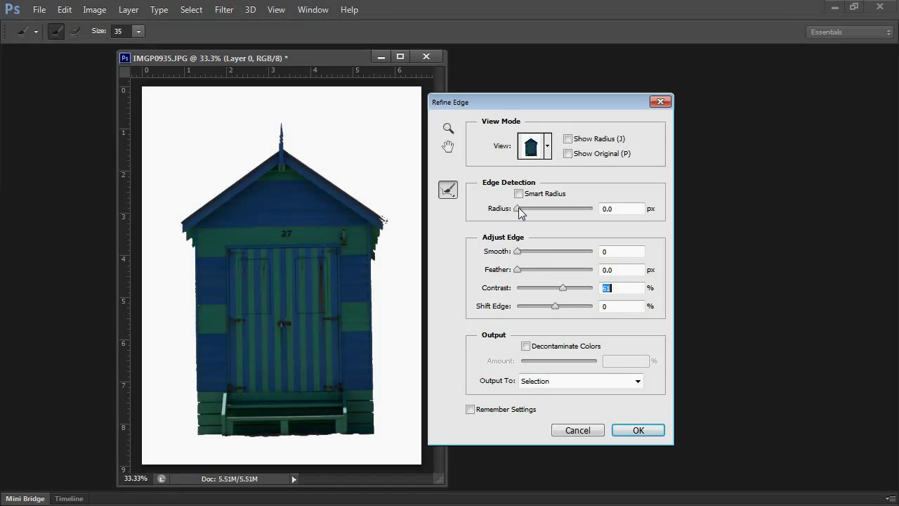
mouse_move(518, 209)
mouse_down()
mouse_move(586, 209)
mouse_move(518, 213)
mouse_up()
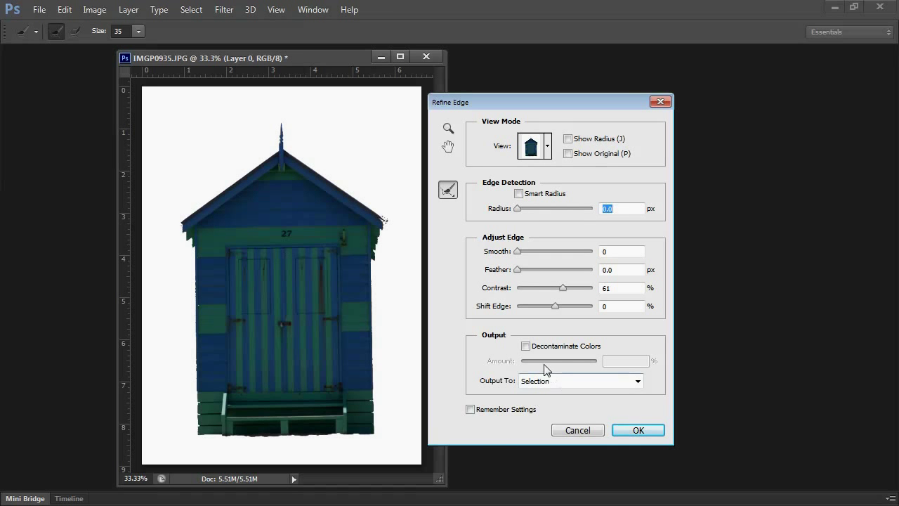
click(560, 384)
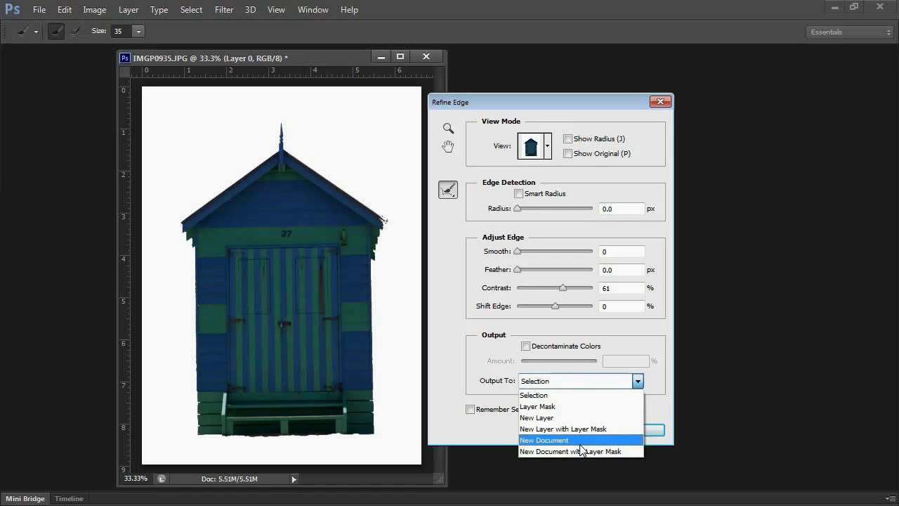
click(543, 429)
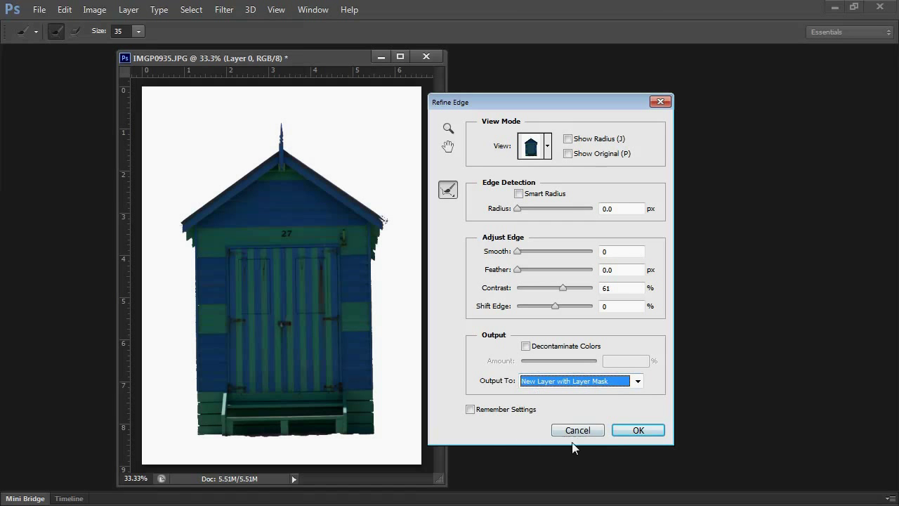
click(638, 430)
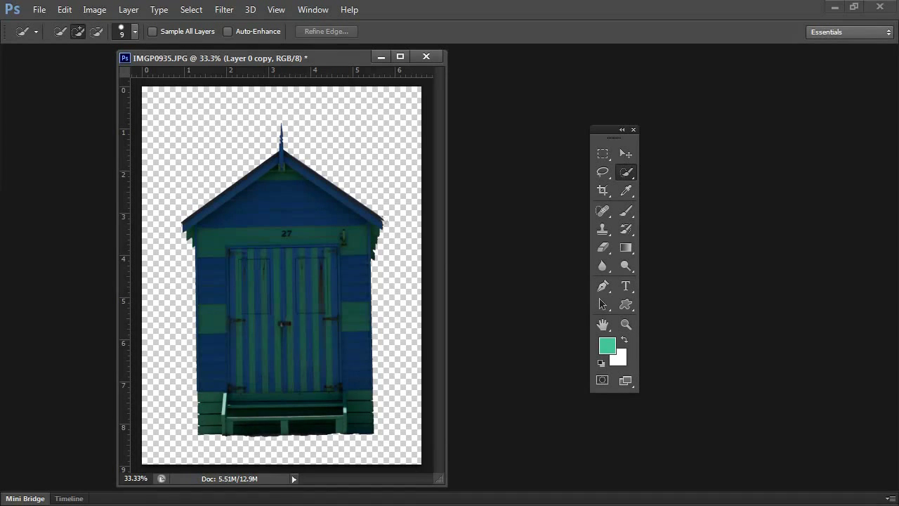
Step: Float the Layers panel beside the document and zoom in on the roof's right eave
key(F7)
drag(59, 299, 554, 117)
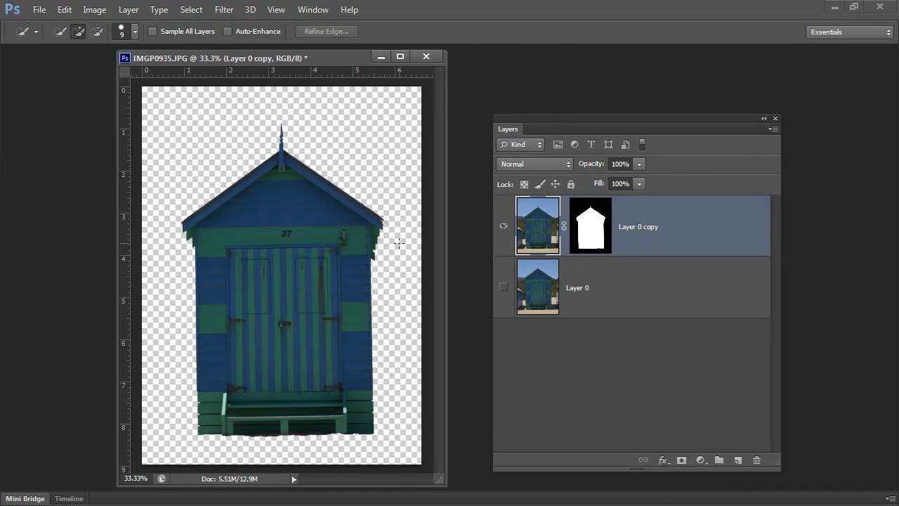
key(z)
drag(372, 201, 444, 403)
key(alt)
drag(386, 481, 395, 481)
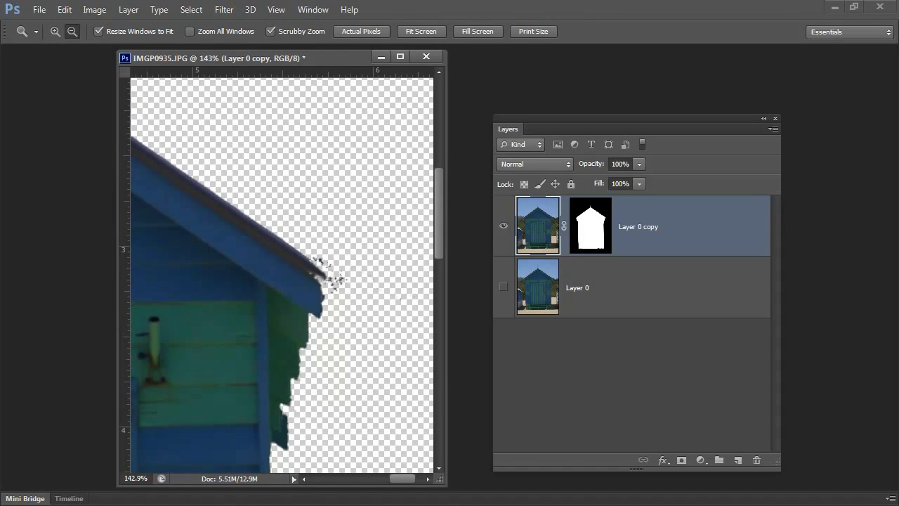
Step: Show the Tools panel, move it to the right, and reset colours to black and white
click(314, 10)
click(348, 401)
drag(600, 130, 812, 107)
click(812, 340)
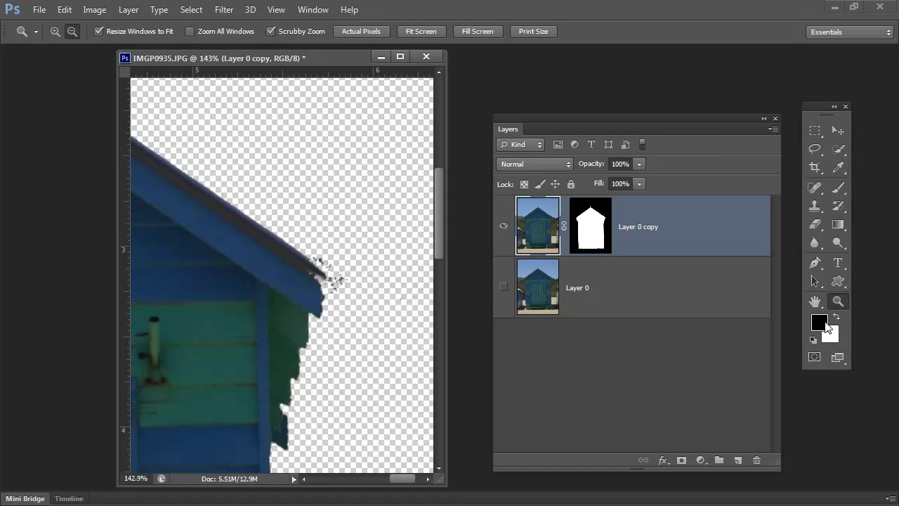
Step: Brush black on the layer mask over the roof-corner speckles and the green fringe along the right wall
click(838, 189)
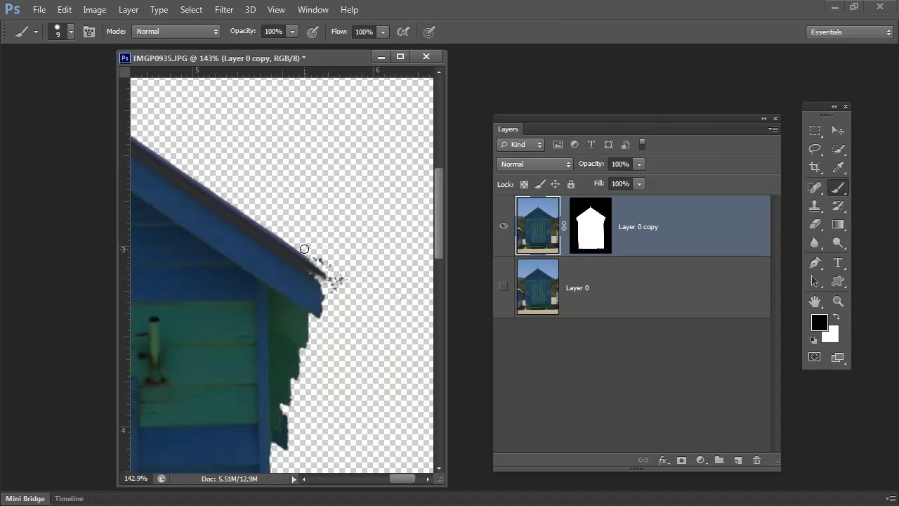
click(598, 237)
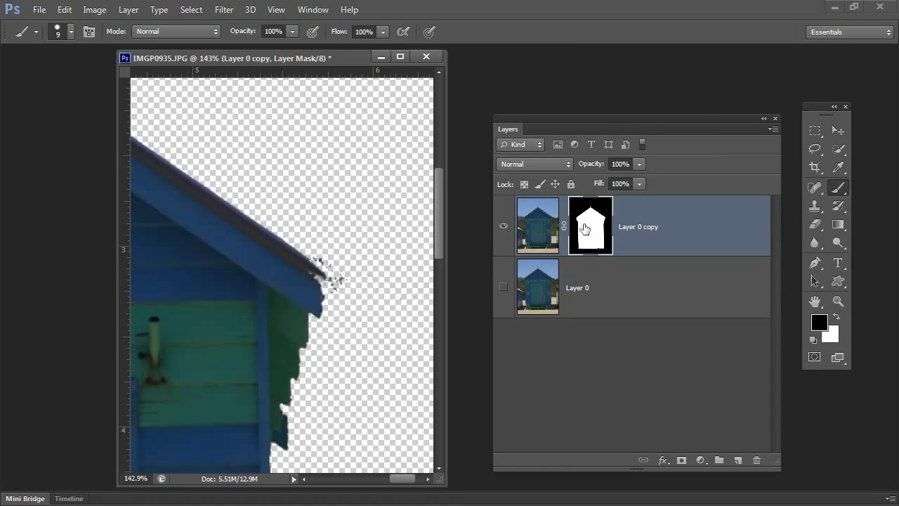
mouse_move(336, 264)
mouse_down()
mouse_move(315, 254)
mouse_move(342, 286)
mouse_up()
mouse_move(282, 412)
mouse_down()
mouse_move(283, 403)
mouse_move(293, 422)
mouse_up()
key(x)
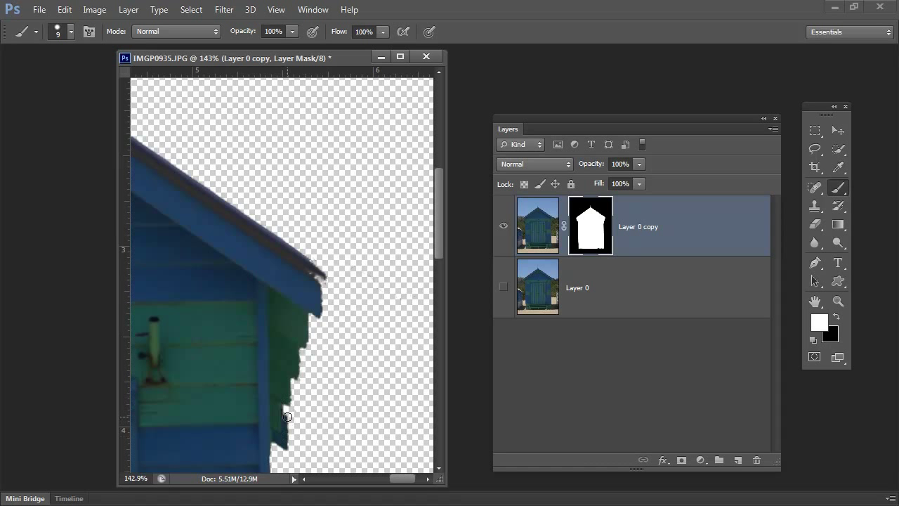
key(x)
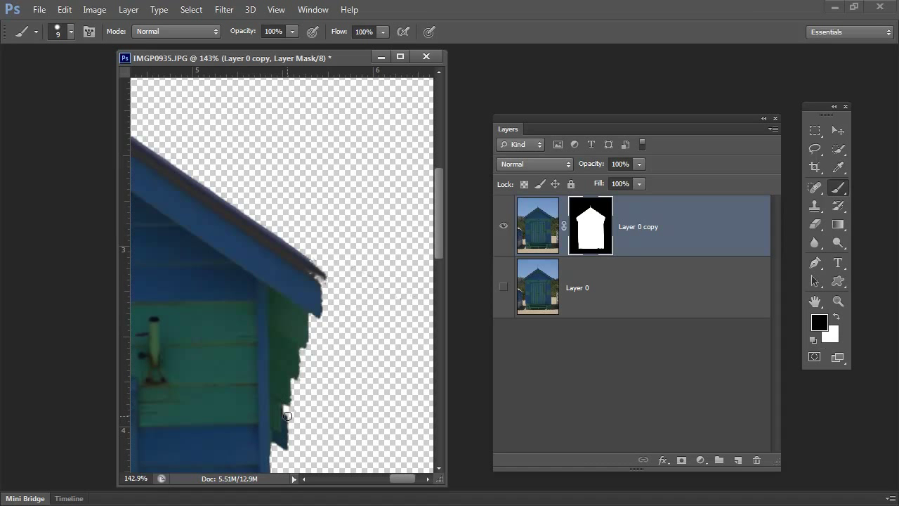
shift+click(286, 454)
click(837, 319)
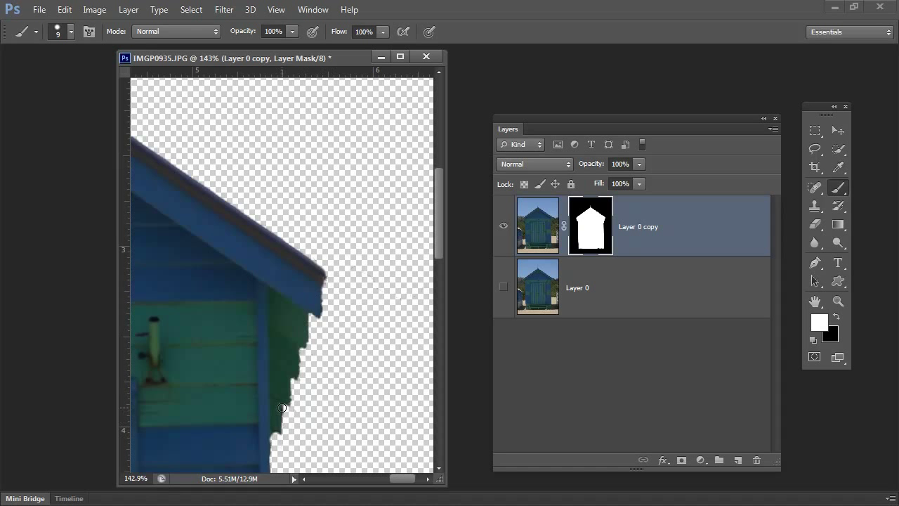
Step: Zoom out to show the whole hut
key(z)
scroll(291, 373, down, 5)
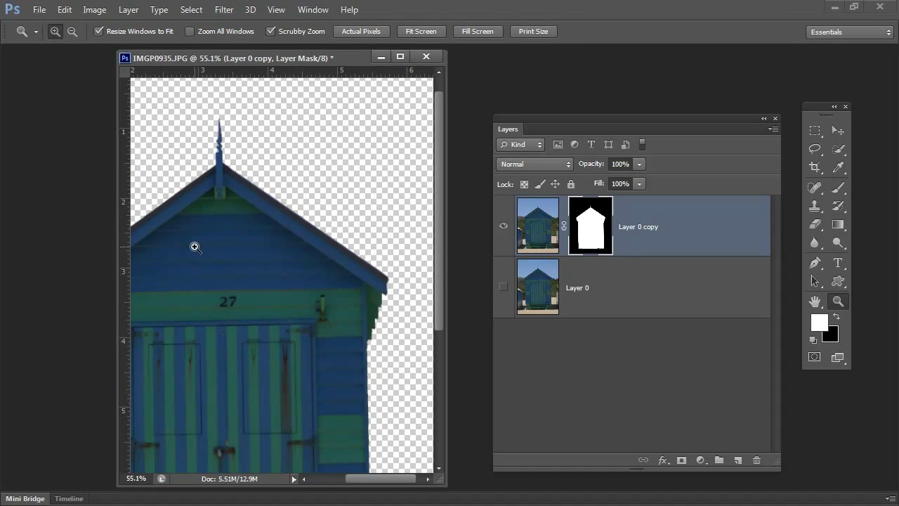
drag(195, 245, 418, 291)
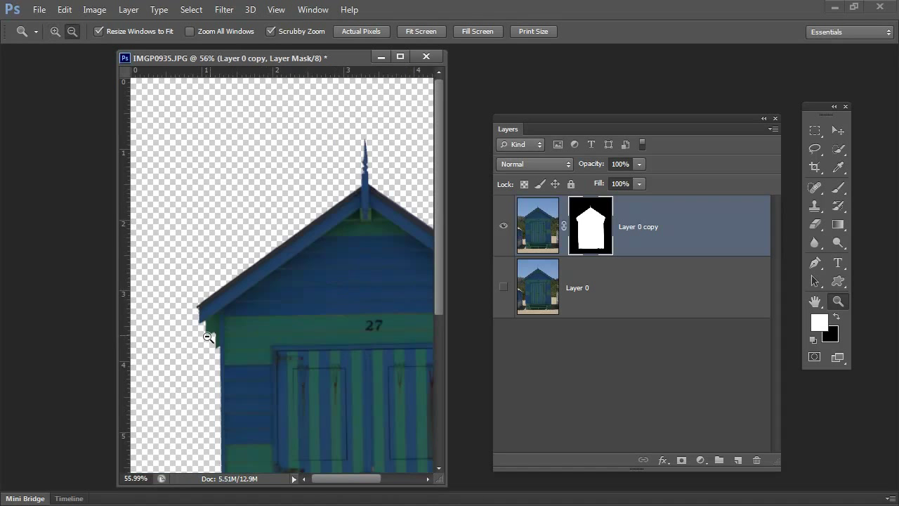
drag(327, 381, 321, 413)
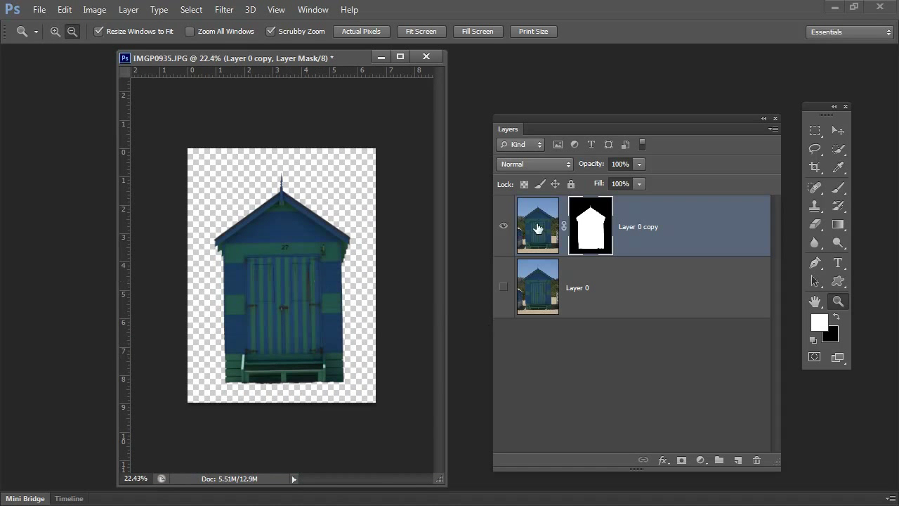
Step: Target the Layer 0 copy image, restore black as foreground, and add a new Layer 1
click(654, 231)
key(x)
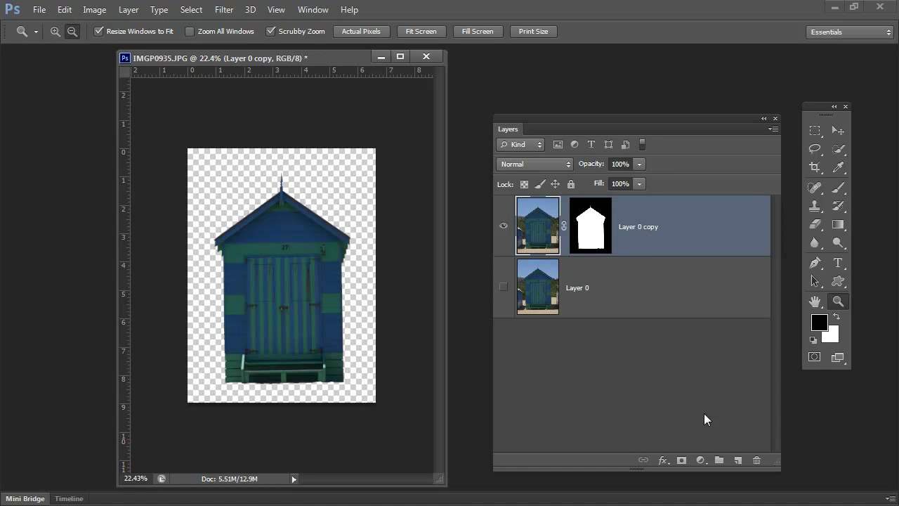
click(738, 461)
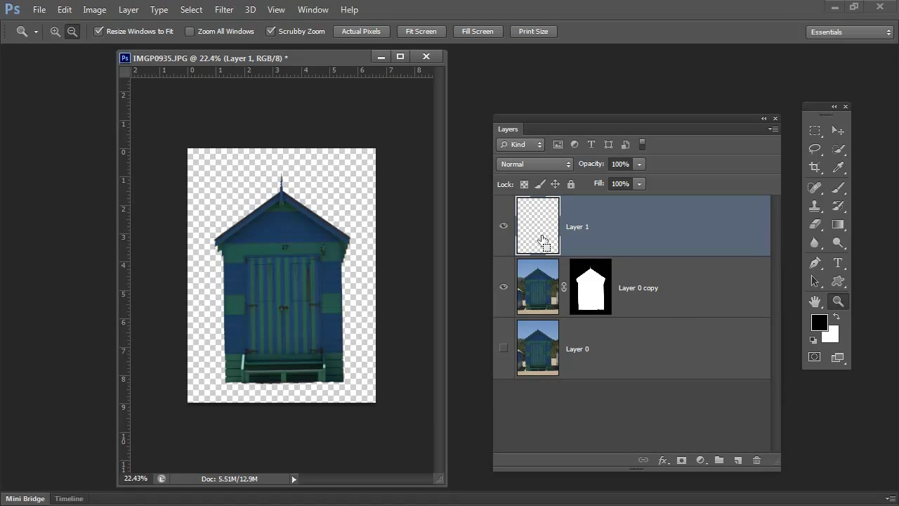
Step: Stamp the visible hut onto Layer 1, hide Layer 0 copy, and straighten it along the bench
key(ctrl+shift+alt+e)
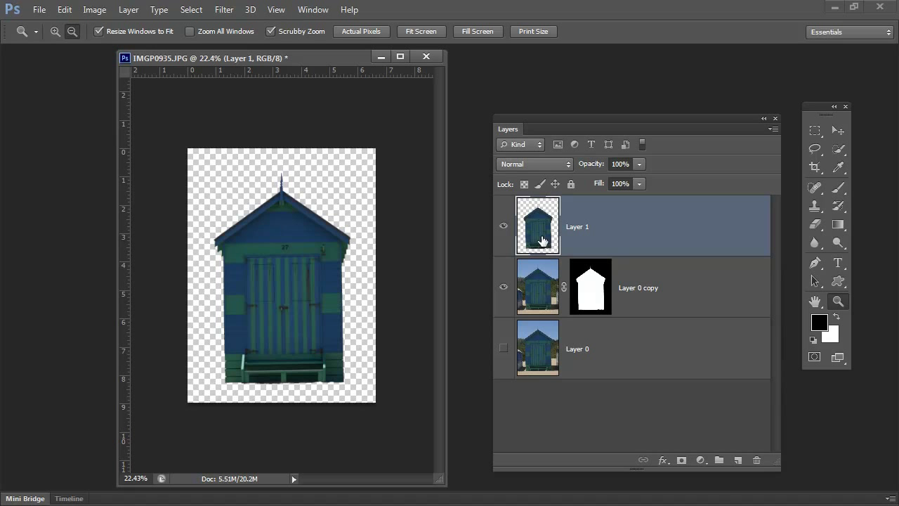
click(503, 287)
click(843, 170)
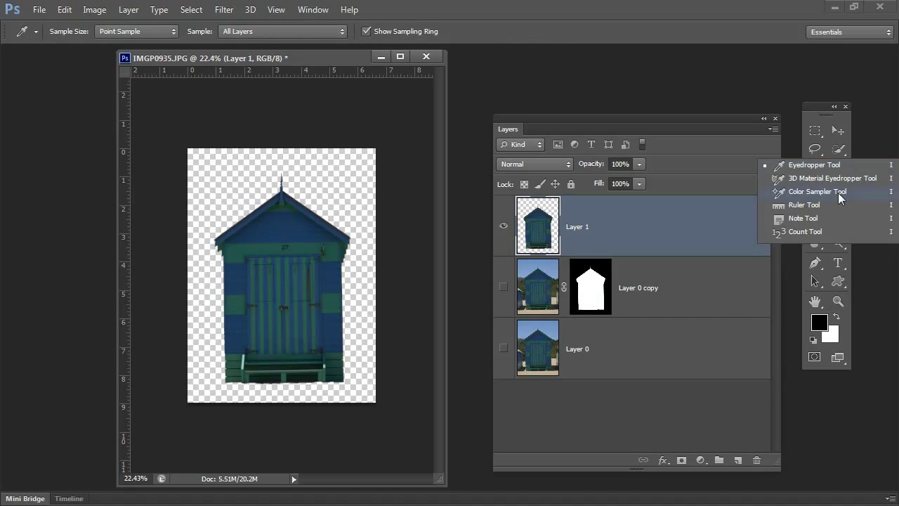
click(815, 205)
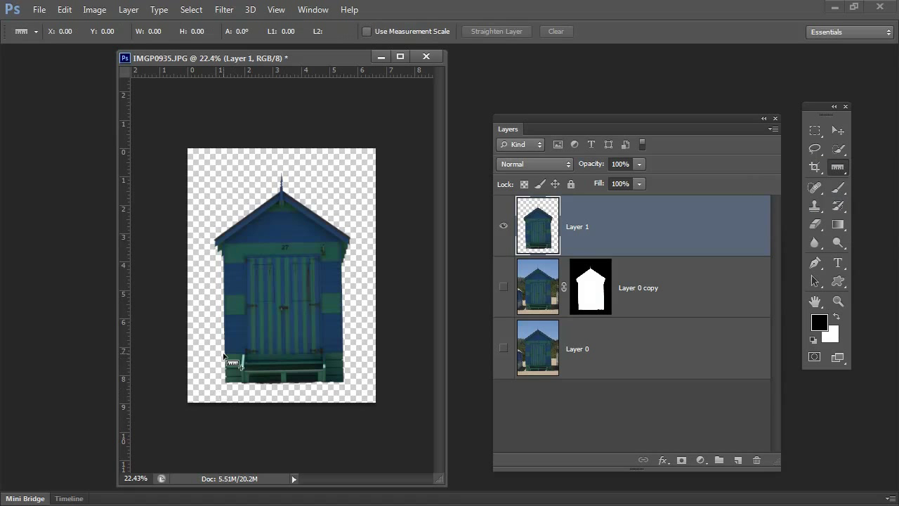
drag(225, 354, 348, 352)
click(504, 32)
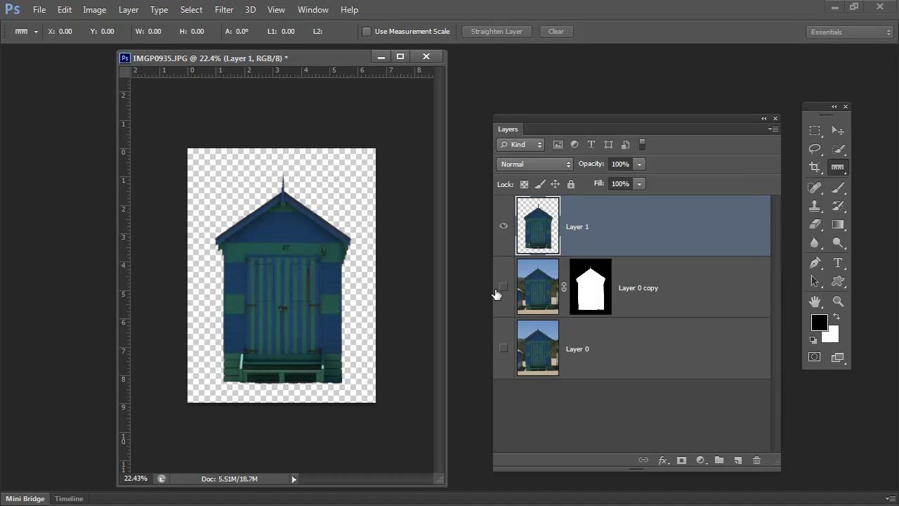
Step: Apply Levels to Layer 1 with input values 0, 0.60 and 125
click(92, 12)
mouse_move(106, 44)
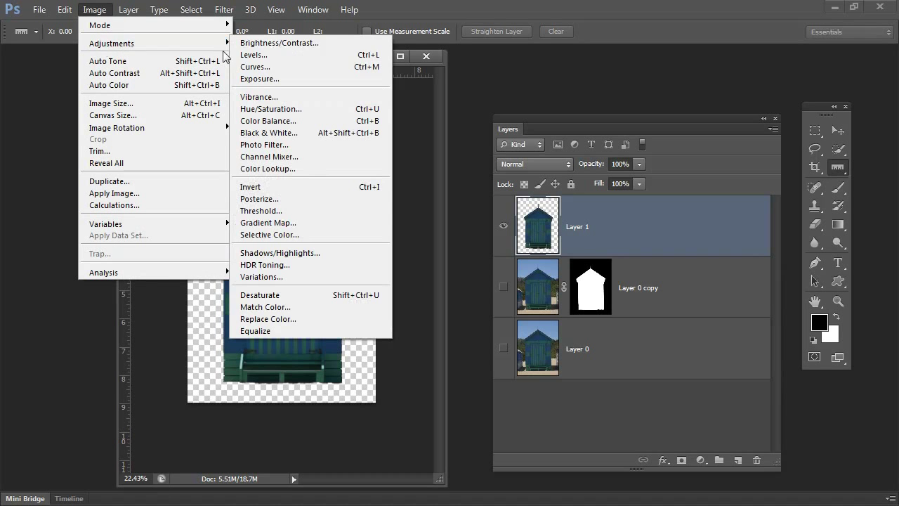
click(278, 56)
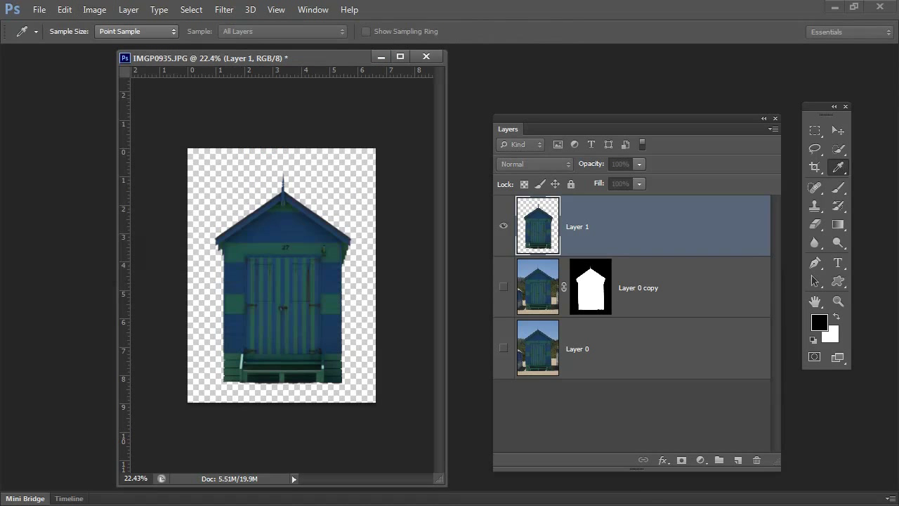
drag(659, 160, 621, 131)
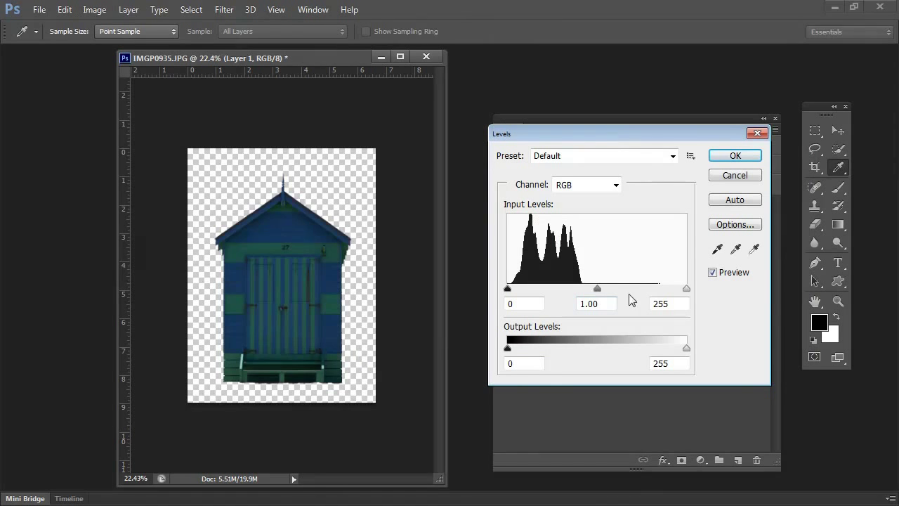
drag(690, 288, 565, 288)
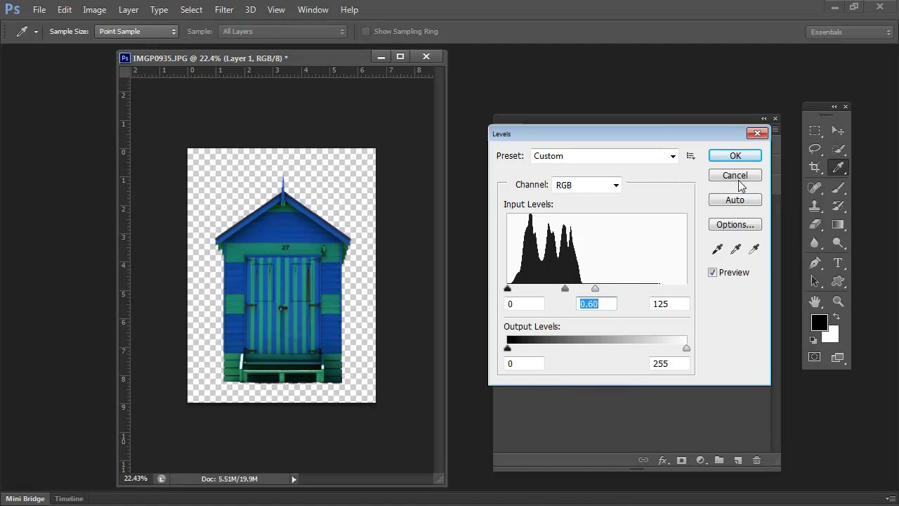
click(735, 156)
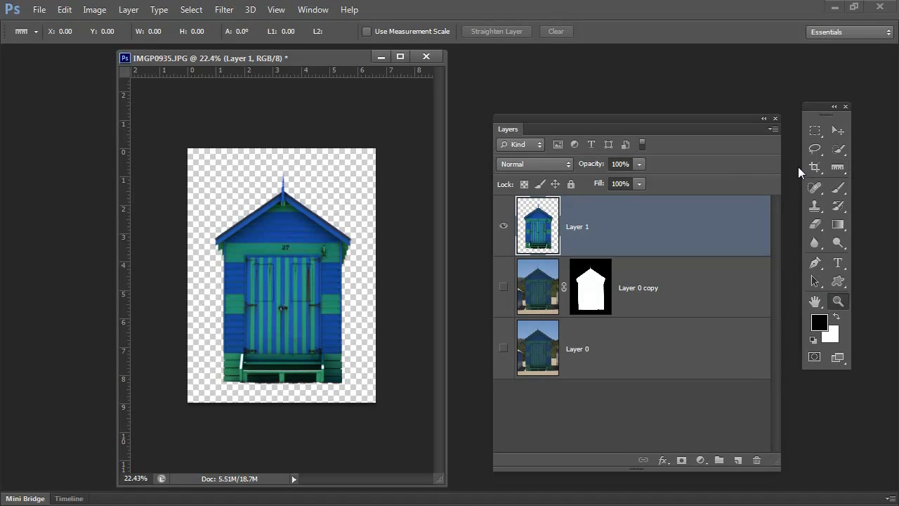
Step: Zoom in on the steps and bench and rearrange the document window and Layers panel
key(z)
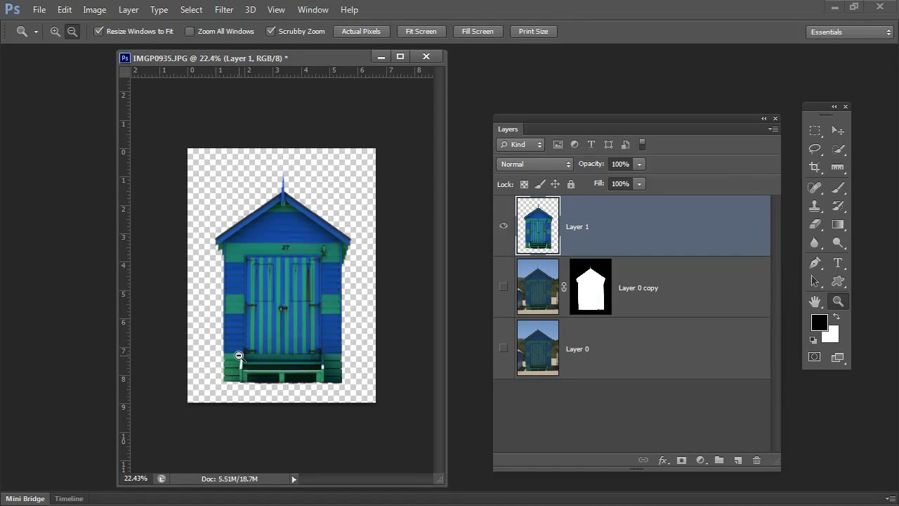
drag(239, 356, 346, 453)
drag(444, 431, 711, 431)
drag(304, 59, 180, 65)
drag(598, 117, 775, 245)
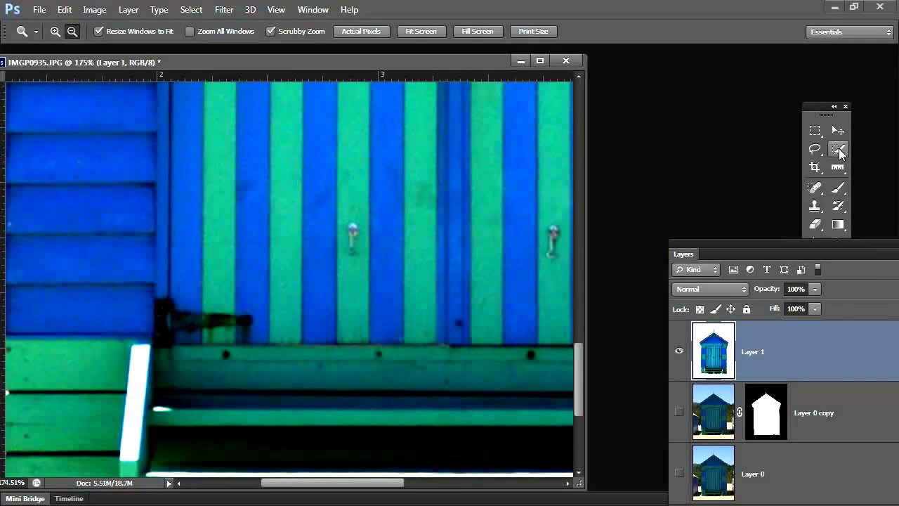
Step: Magic Wand-select the white glare on the post, bench edge and step spot
drag(838, 148, 846, 160)
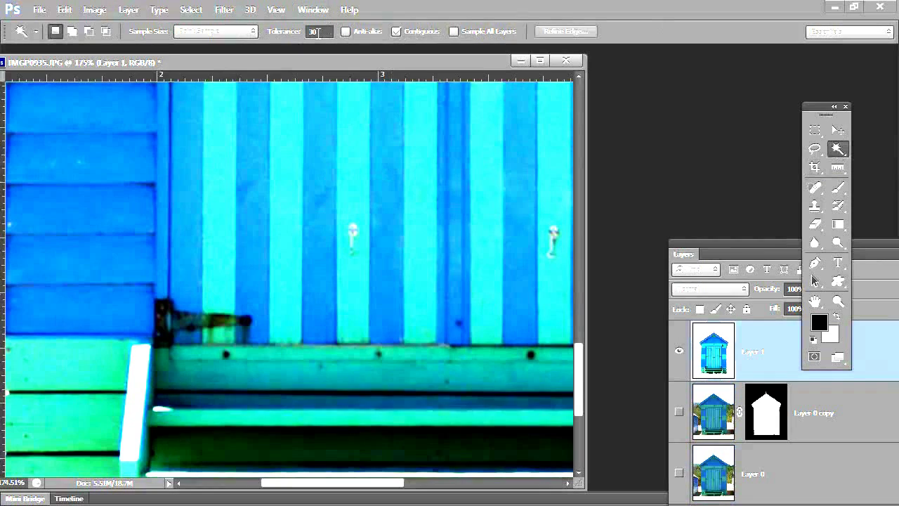
click(135, 413)
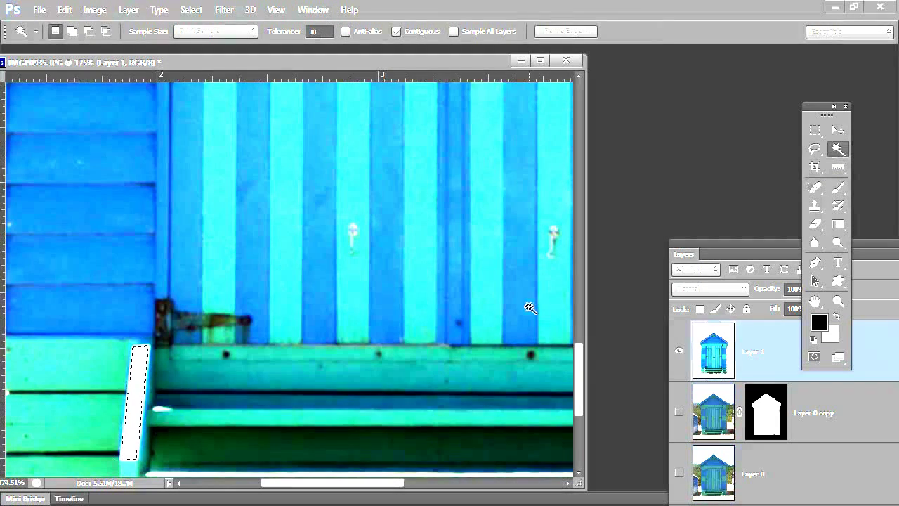
scroll(460, 378, down, 3)
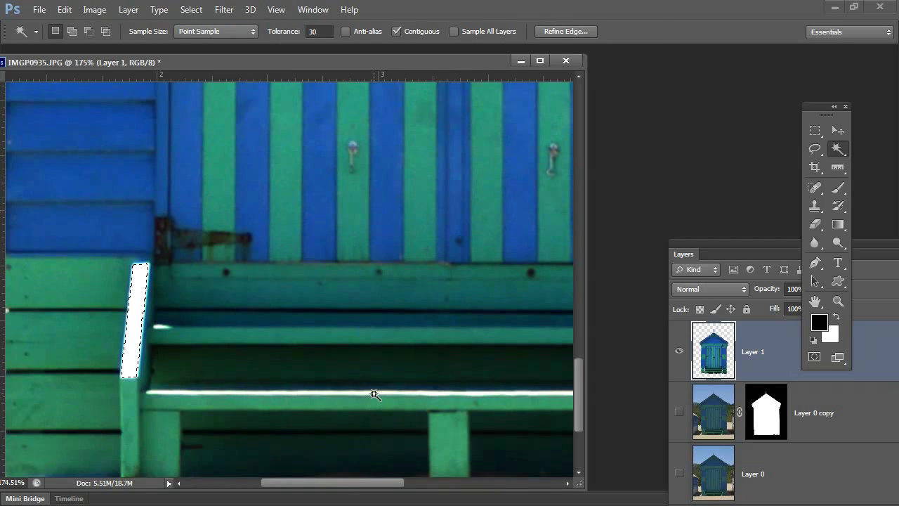
click(373, 393)
drag(351, 484, 403, 484)
click(244, 371)
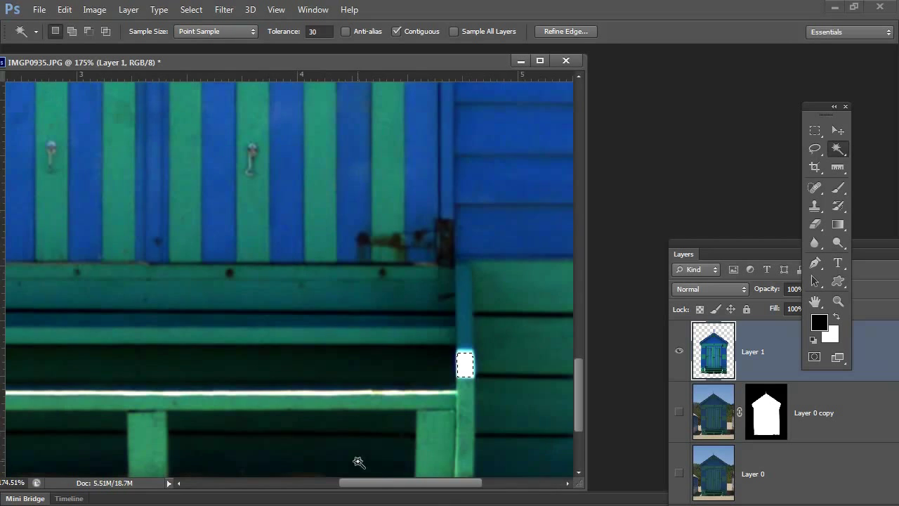
key(shift)
shift+click(267, 395)
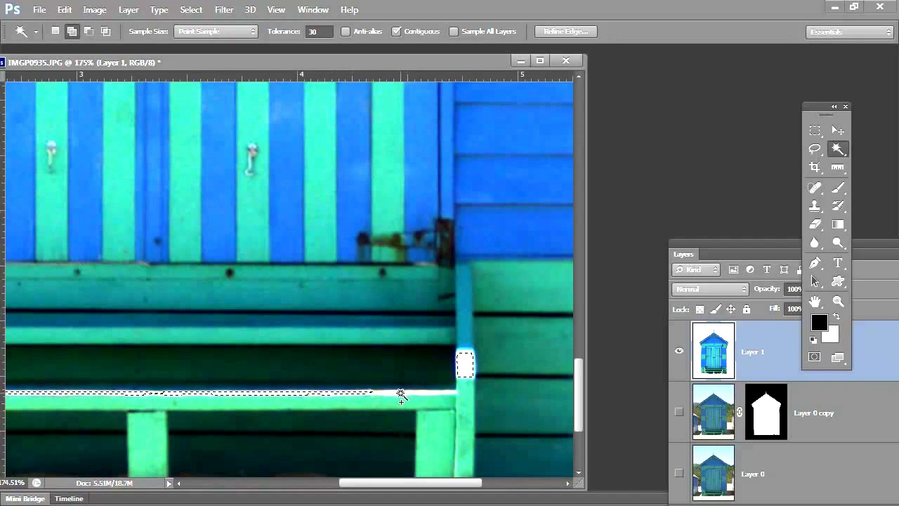
shift+click(400, 393)
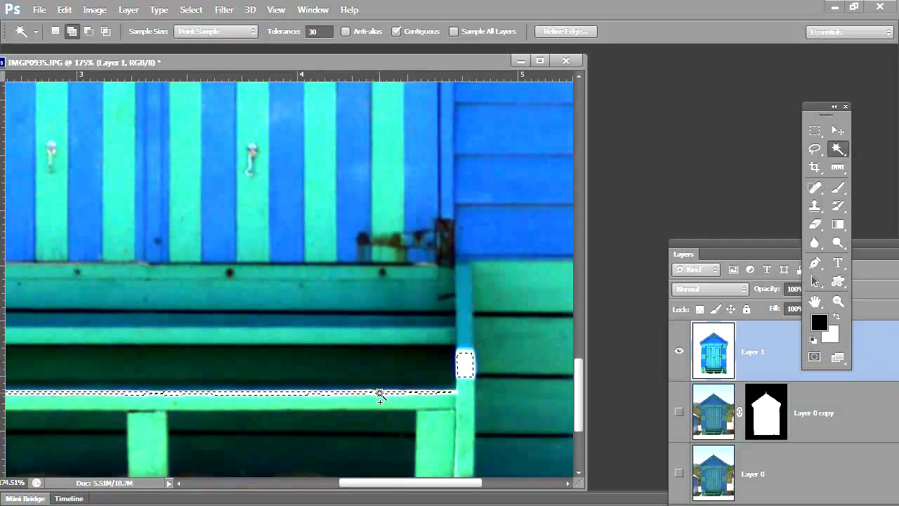
drag(402, 486, 298, 486)
shift+click(242, 326)
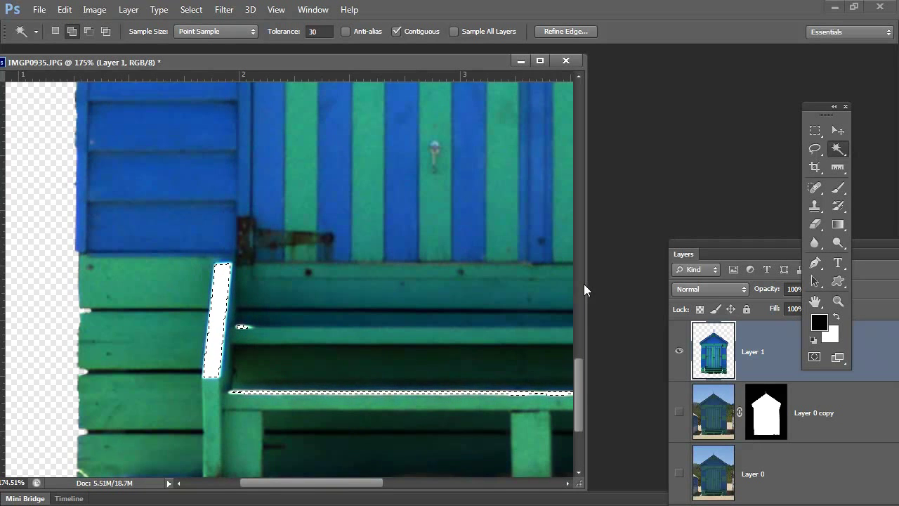
drag(584, 282, 808, 281)
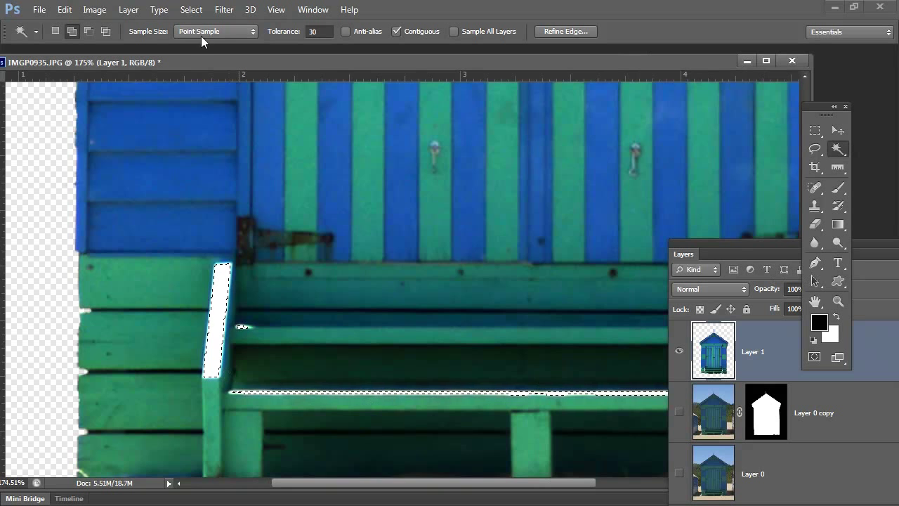
Step: Expand the glare selection by 2 pixels
click(193, 9)
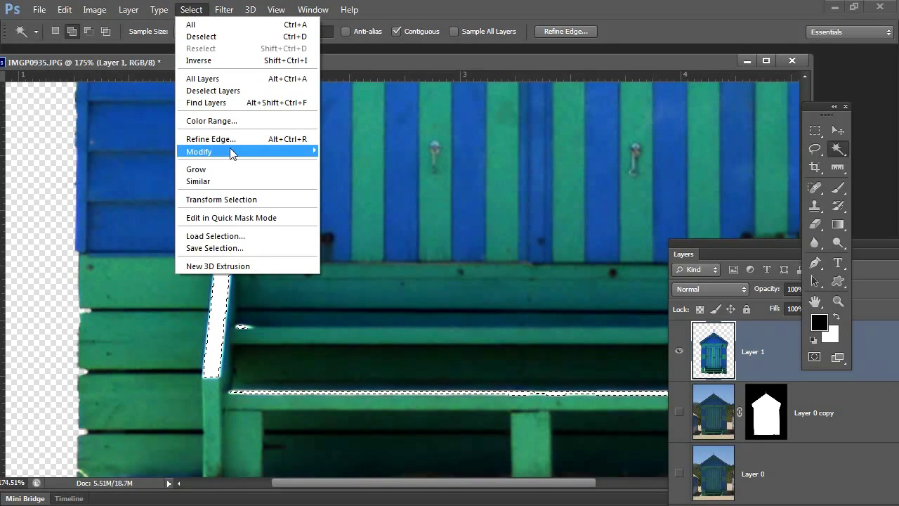
mouse_move(232, 158)
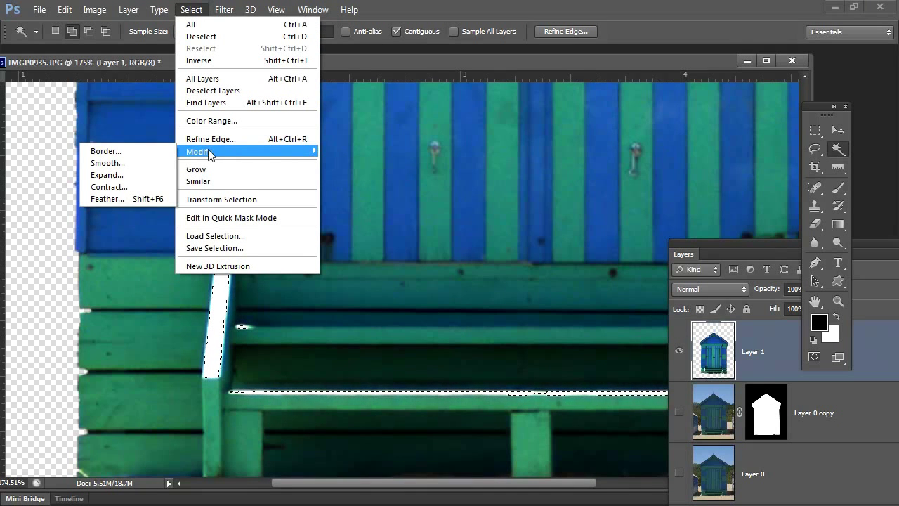
click(106, 175)
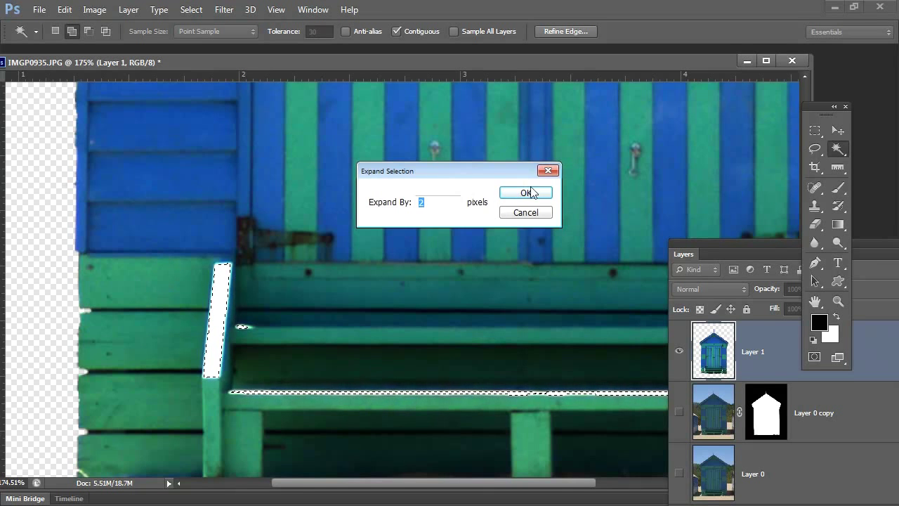
click(528, 191)
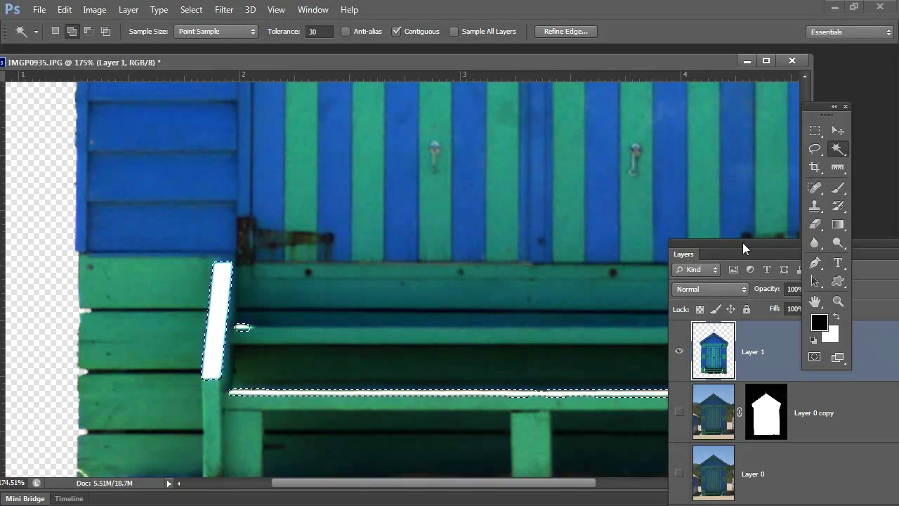
Step: Add a new empty layer and set up a size-30 brush sampled from the hut's green boards
mouse_move(740, 239)
mouse_down()
mouse_move(712, 229)
mouse_move(650, 151)
mouse_move(838, 399)
mouse_up()
click(833, 493)
click(836, 189)
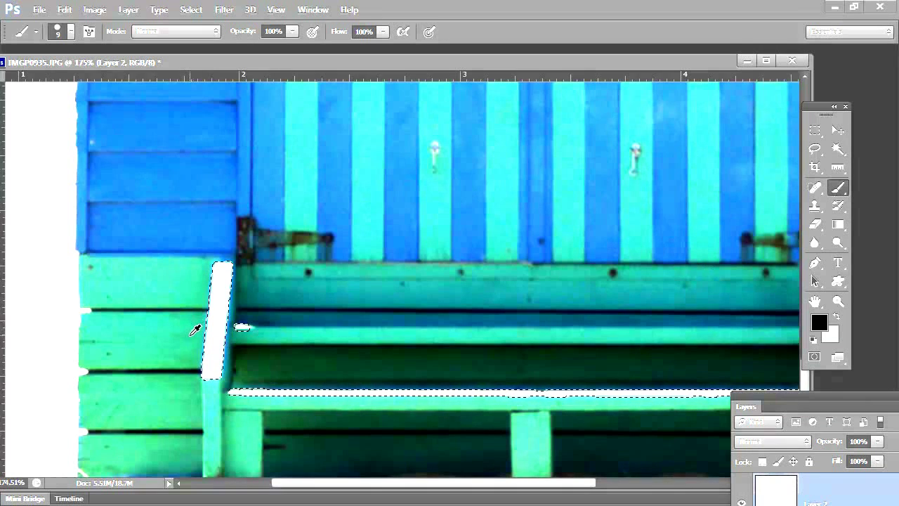
alt+click(188, 335)
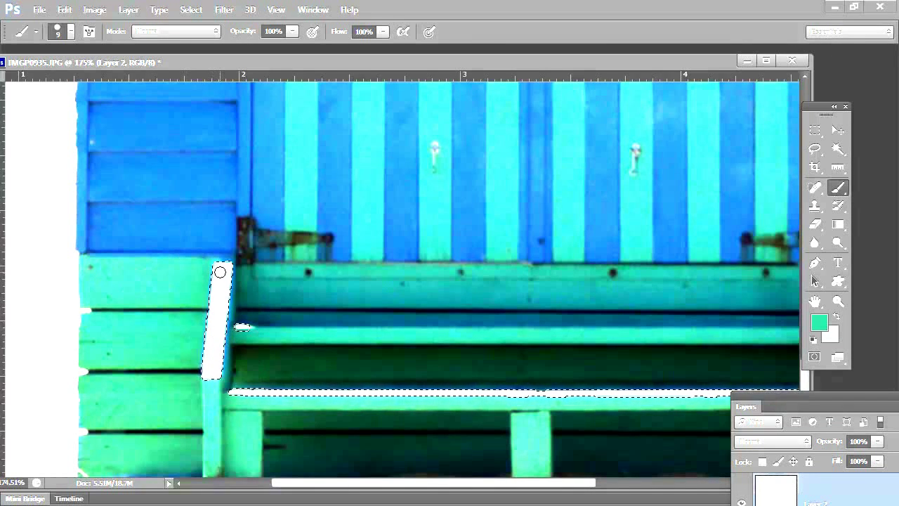
key(bracketright)
key(bracketright)
key(bracketright)
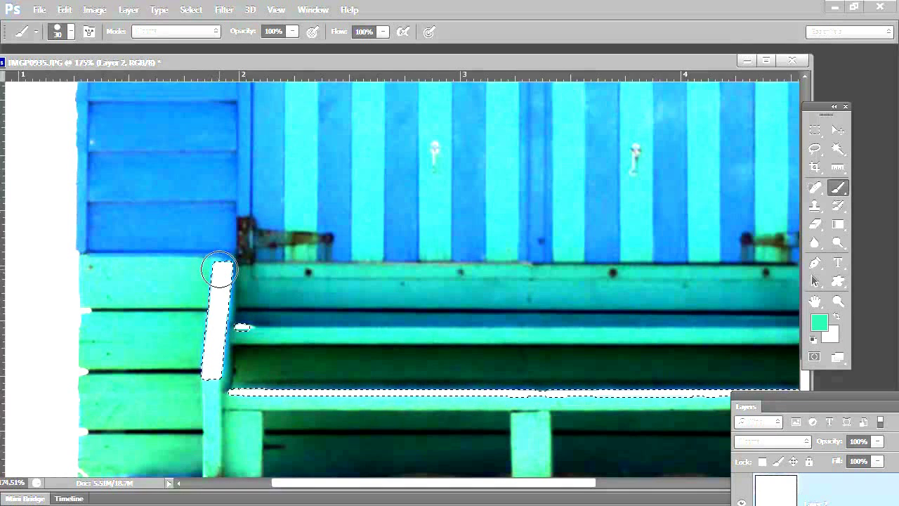
Step: Paint green over the selected white glare on the posts, the small spot and the bench strip
mouse_move(223, 264)
mouse_down()
mouse_move(206, 391)
mouse_move(488, 396)
mouse_up()
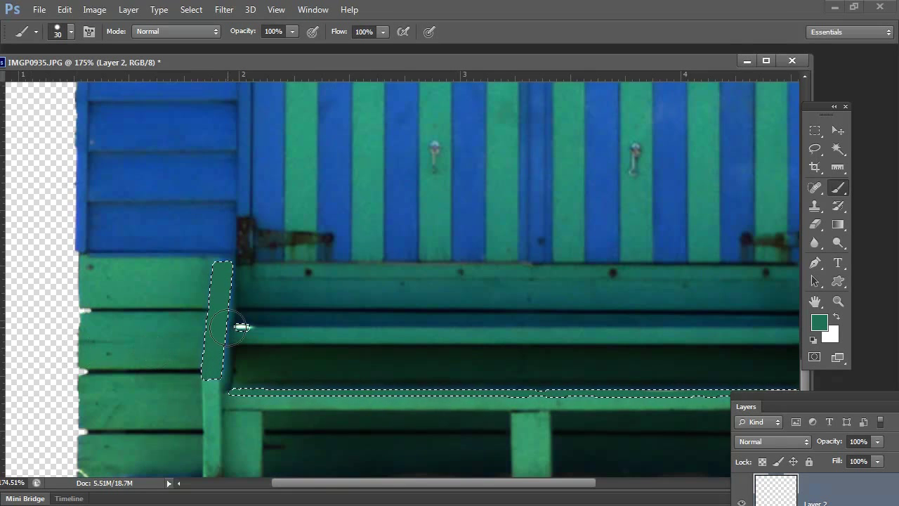
click(243, 327)
drag(363, 483, 462, 483)
mouse_move(524, 384)
mouse_down()
mouse_move(554, 370)
mouse_move(528, 389)
mouse_move(612, 382)
mouse_up()
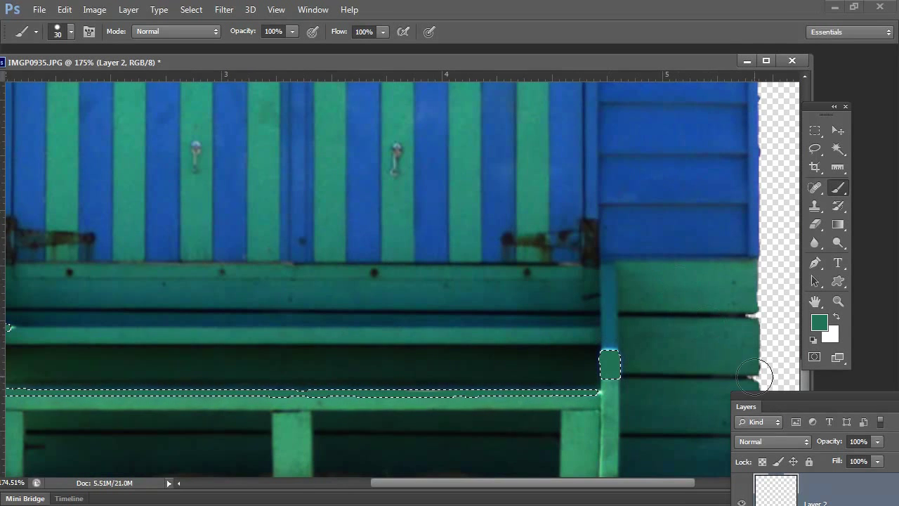
drag(747, 406, 566, 101)
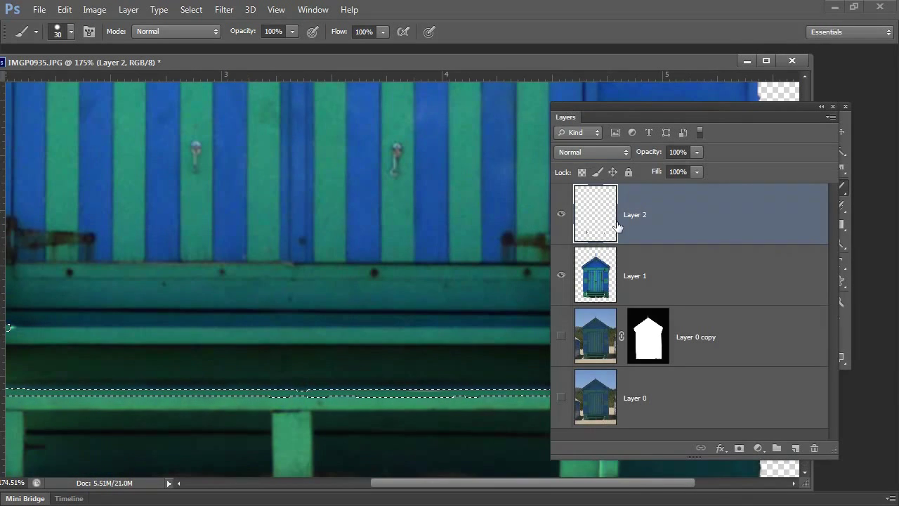
Step: Blend Layer 2 in Darker Color mode at 60% opacity, then deselect the glare areas
click(587, 151)
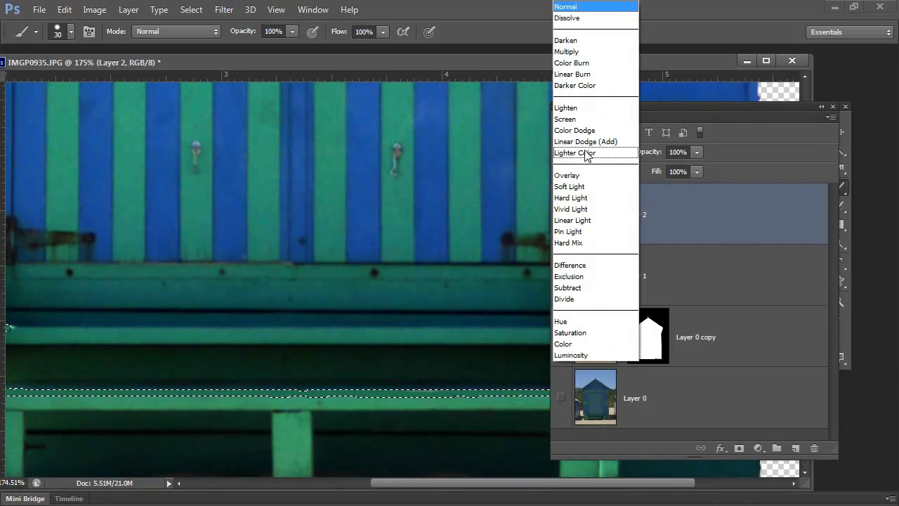
click(576, 86)
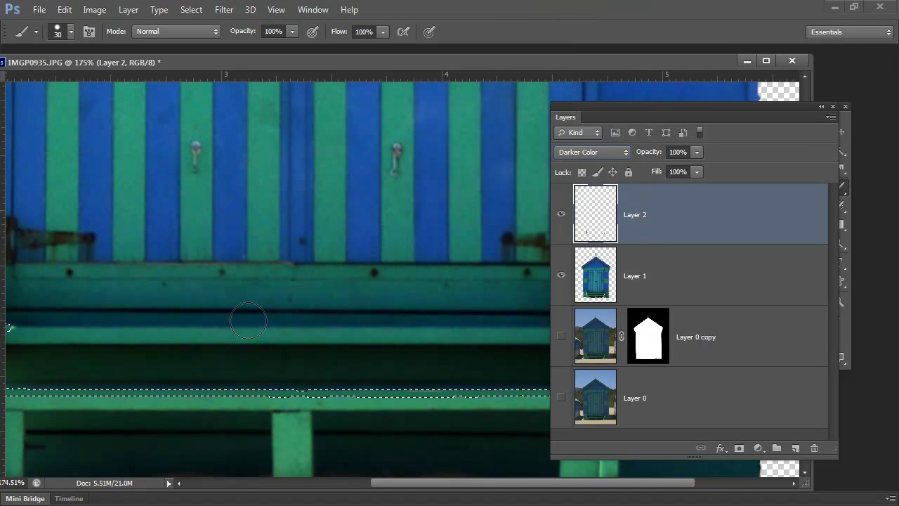
drag(397, 483, 340, 483)
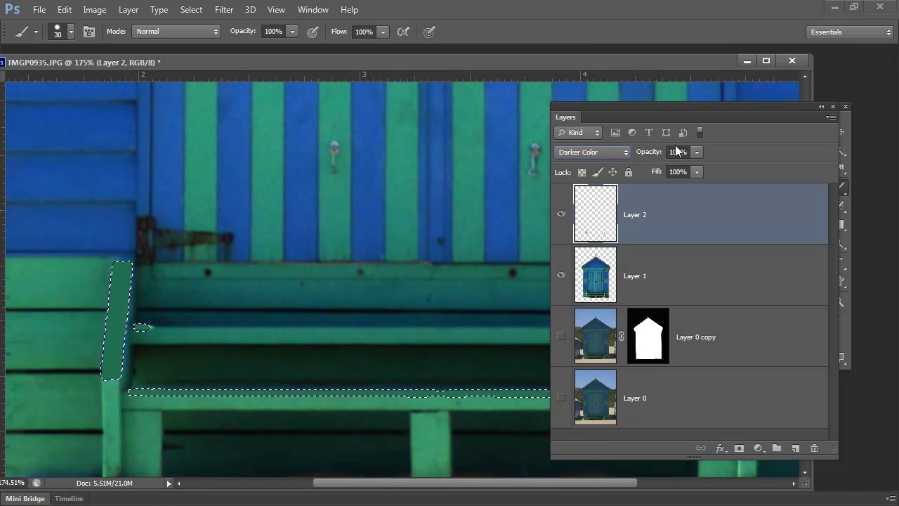
mouse_move(656, 152)
mouse_down()
mouse_move(629, 155)
mouse_move(658, 158)
mouse_up()
text(51)
key(Return)
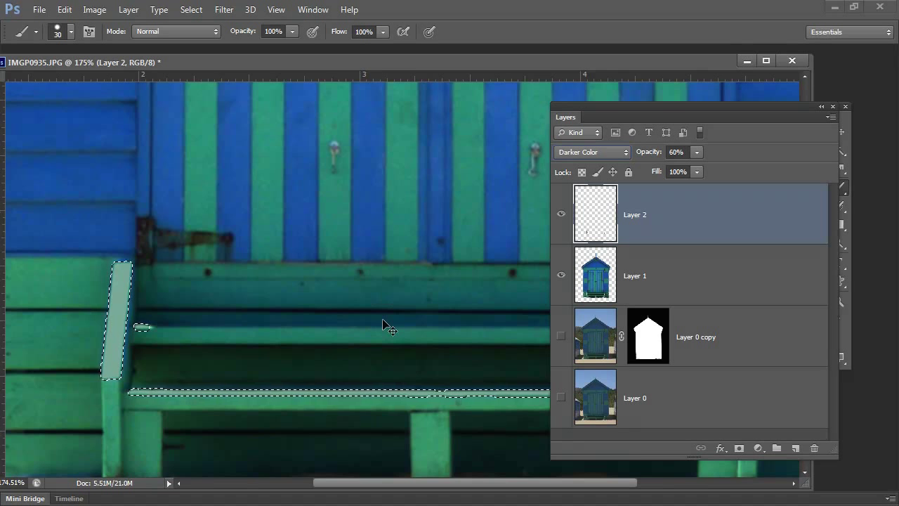
key(ctrl+d)
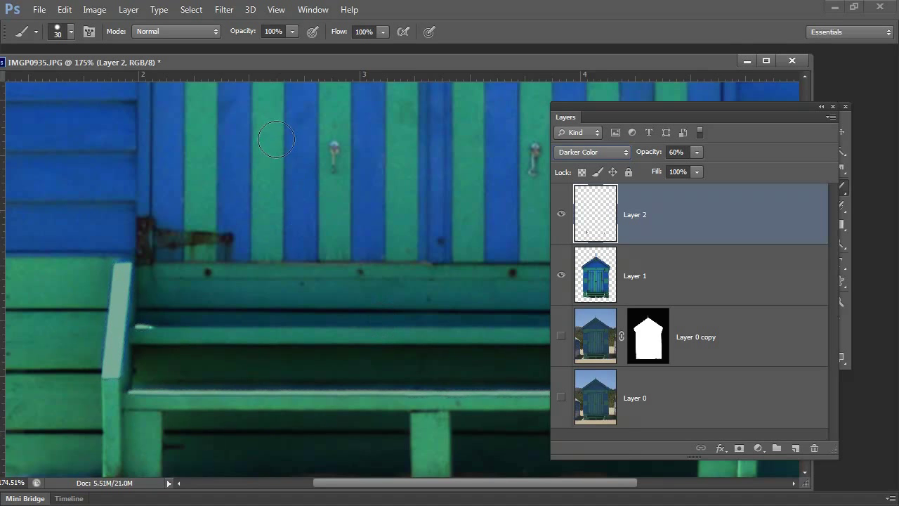
Step: Undo a stray green dab and zoom out to 33.3% to see the whole hut
click(334, 244)
key(ctrl+z)
key(alt+space)
click(219, 190)
click(217, 191)
click(217, 186)
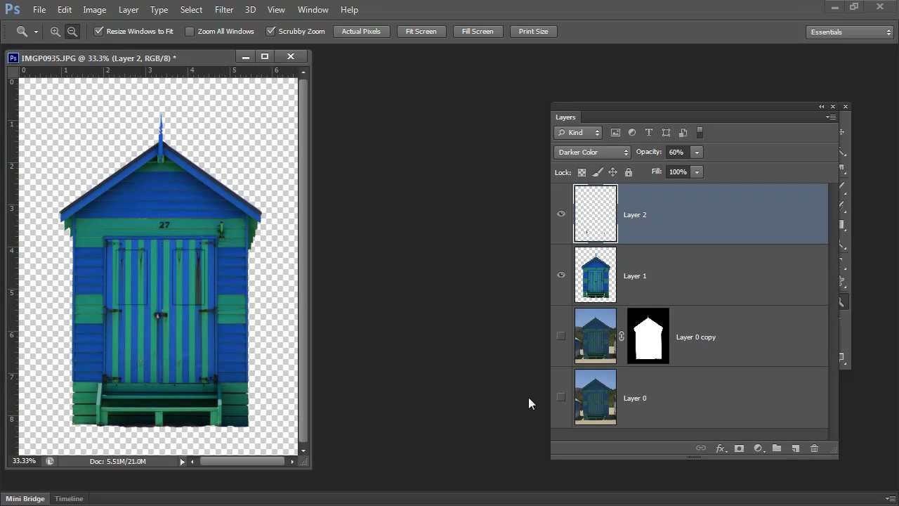
Step: Compare the edit against the original photo, leaving the paint and cut-out visible and the original hidden
click(560, 213)
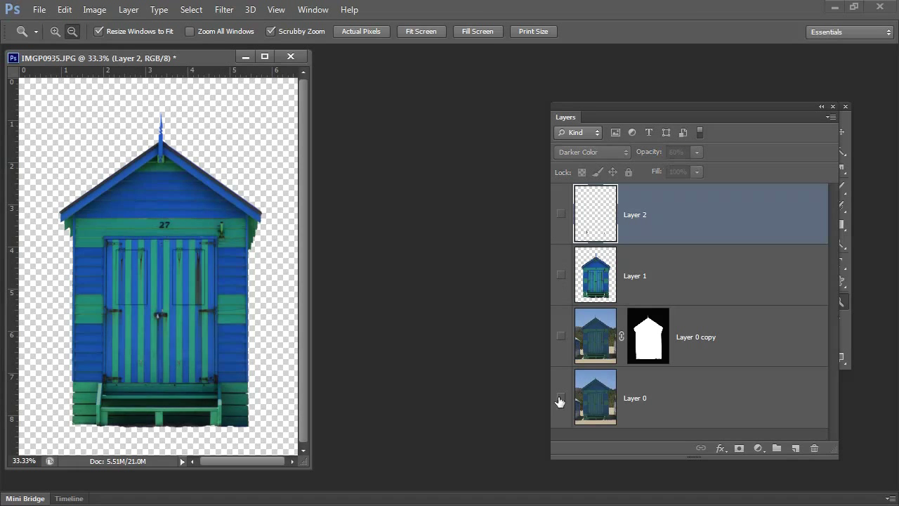
click(561, 397)
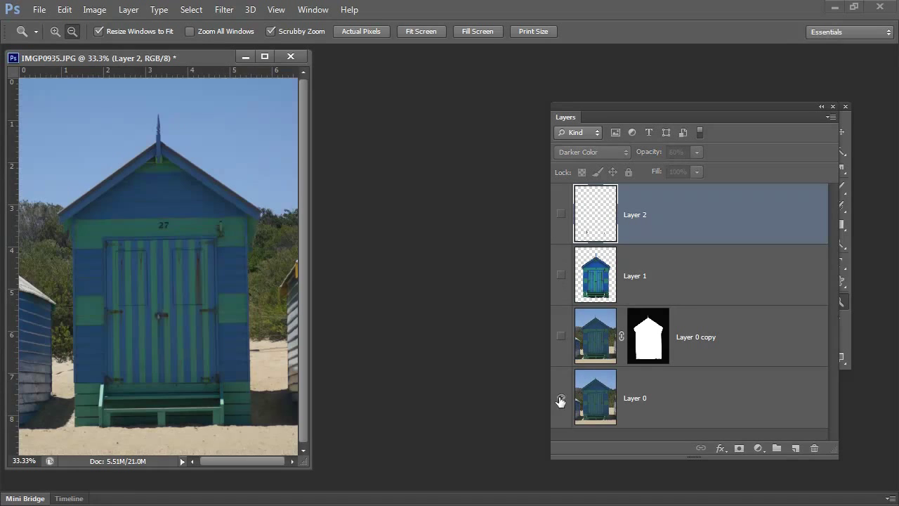
click(561, 215)
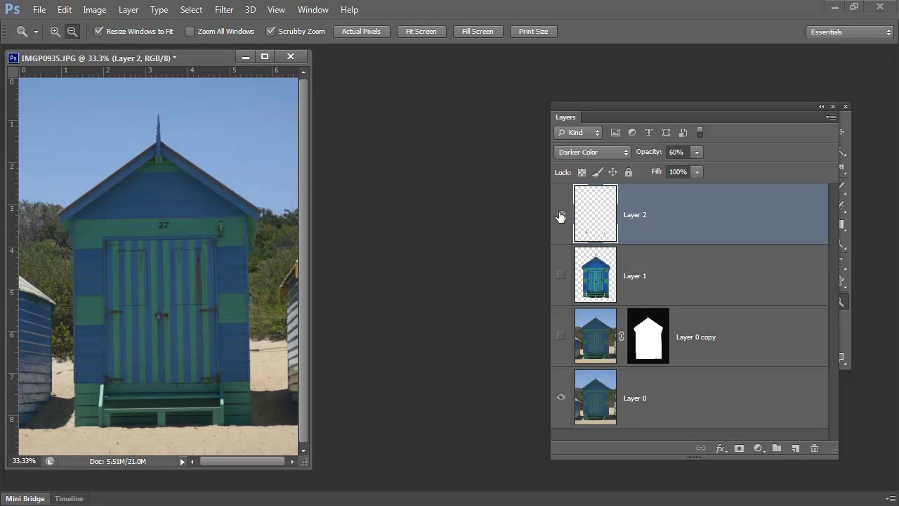
click(561, 275)
click(561, 397)
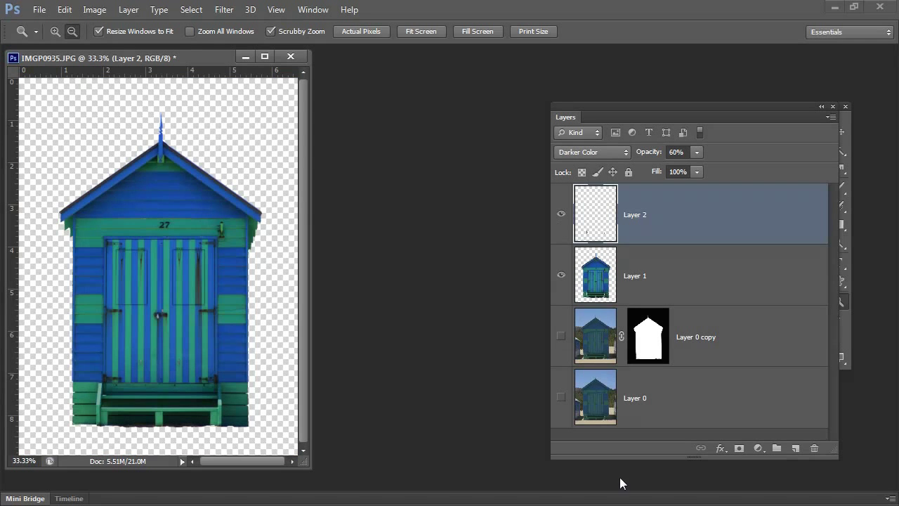
click(39, 9)
click(68, 163)
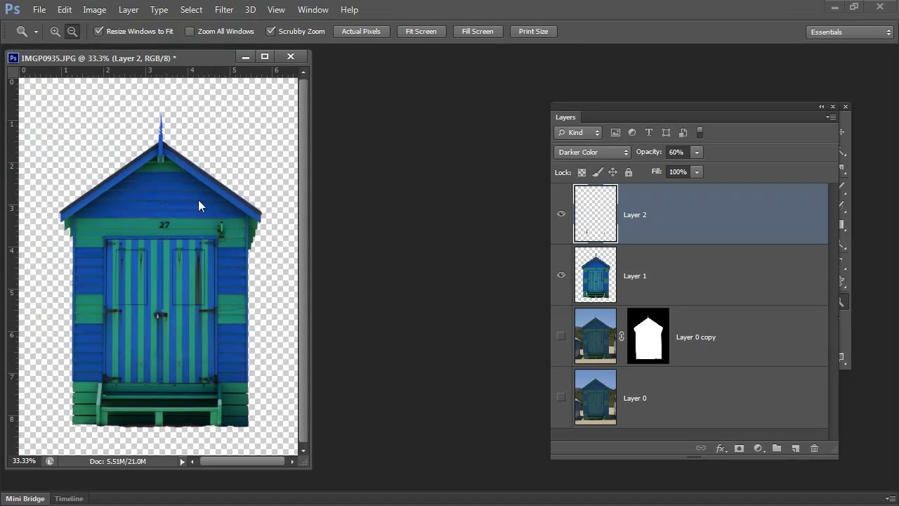